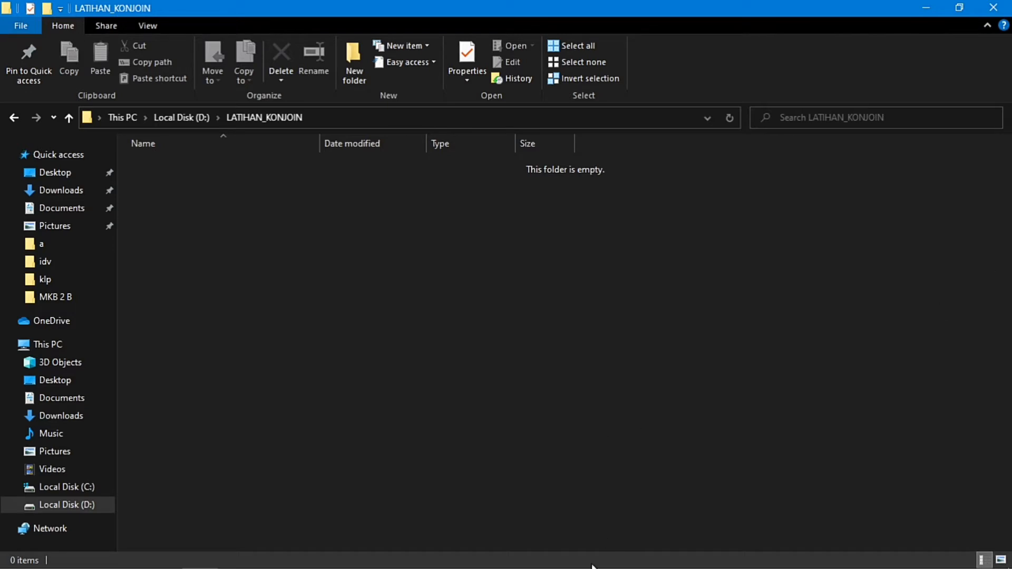
# Step: Switch to SPSS Statistics and start generating a new orthogonal design
pyautogui.moveTo(522, 560)
pyautogui.click(454, 554)
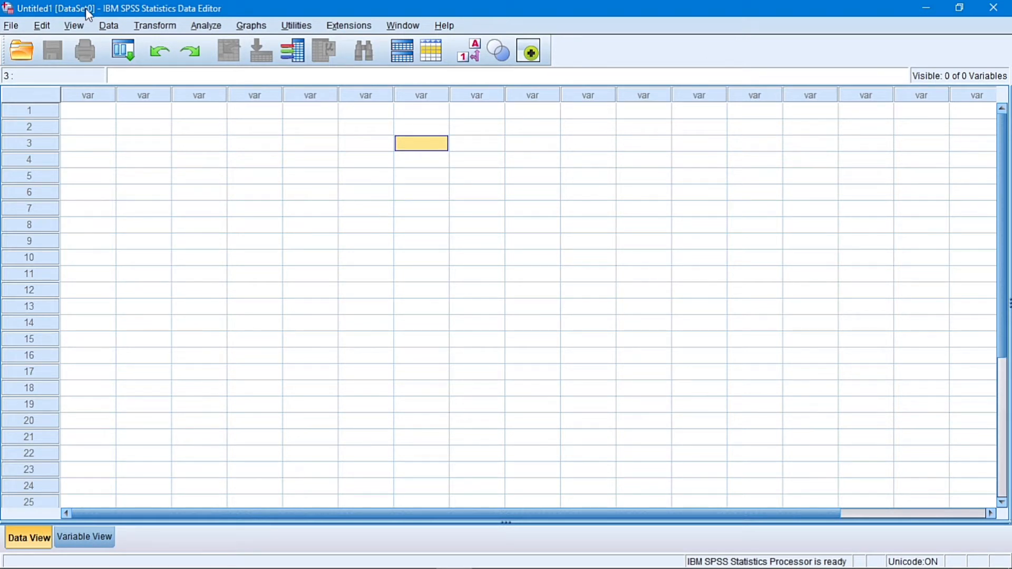
pyautogui.click(108, 25)
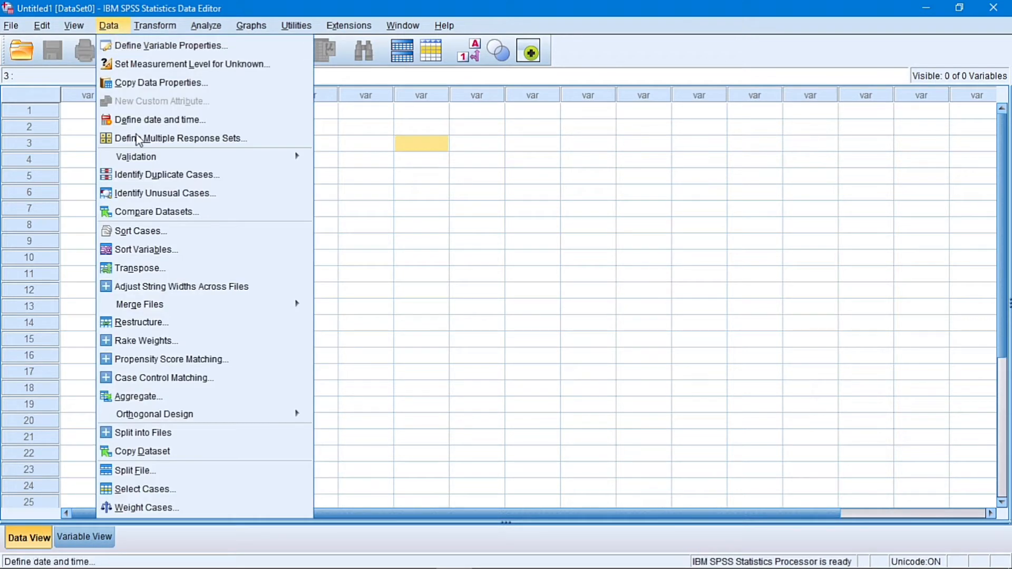
pyautogui.moveTo(210, 421)
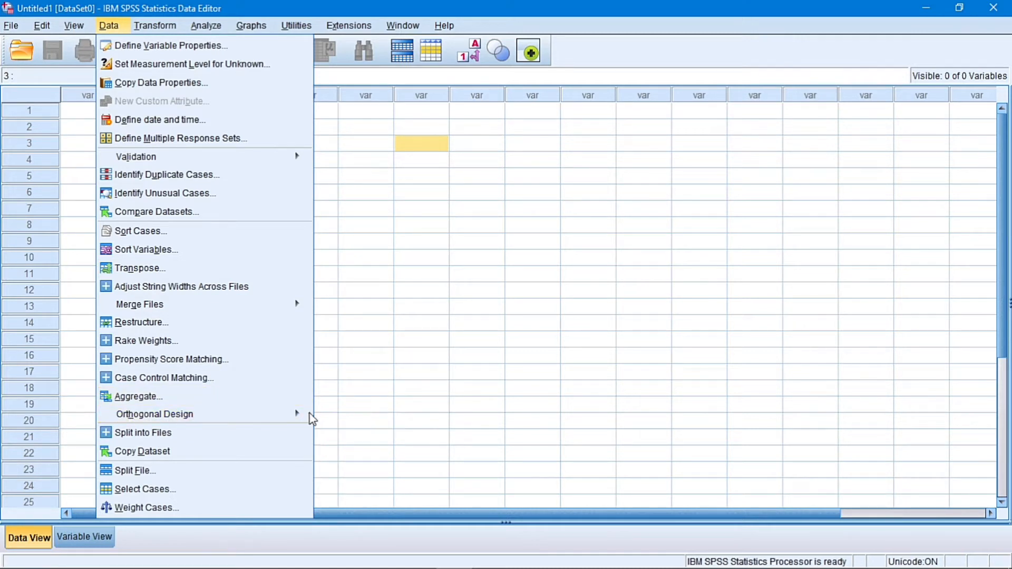
pyautogui.click(337, 414)
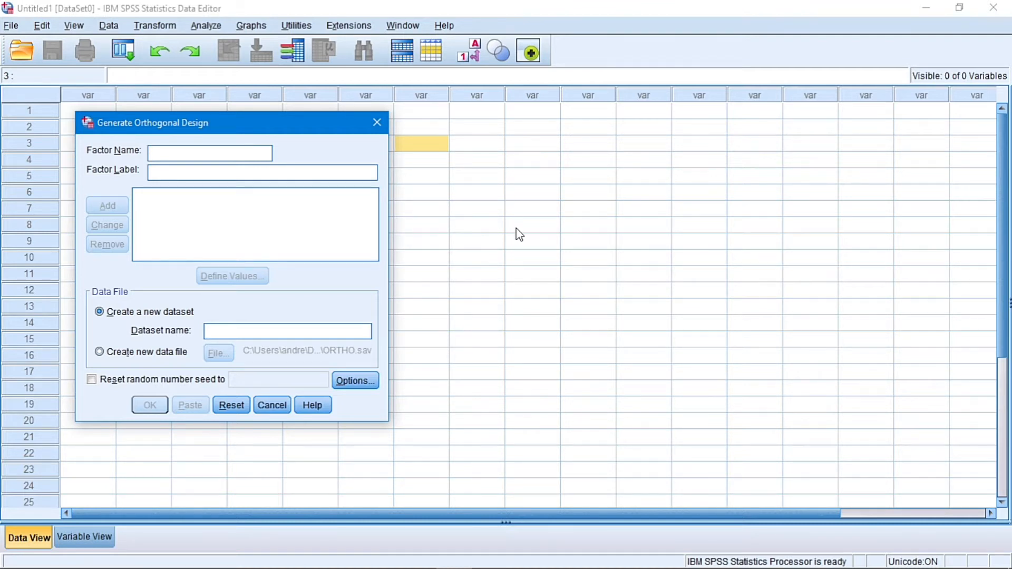
# Step: Arrange the Generate Orthogonal Design dialog side by side with the Word document listing the watermelon attributes and levels
pyautogui.press('super+Left')
pyautogui.moveTo(530, 542)
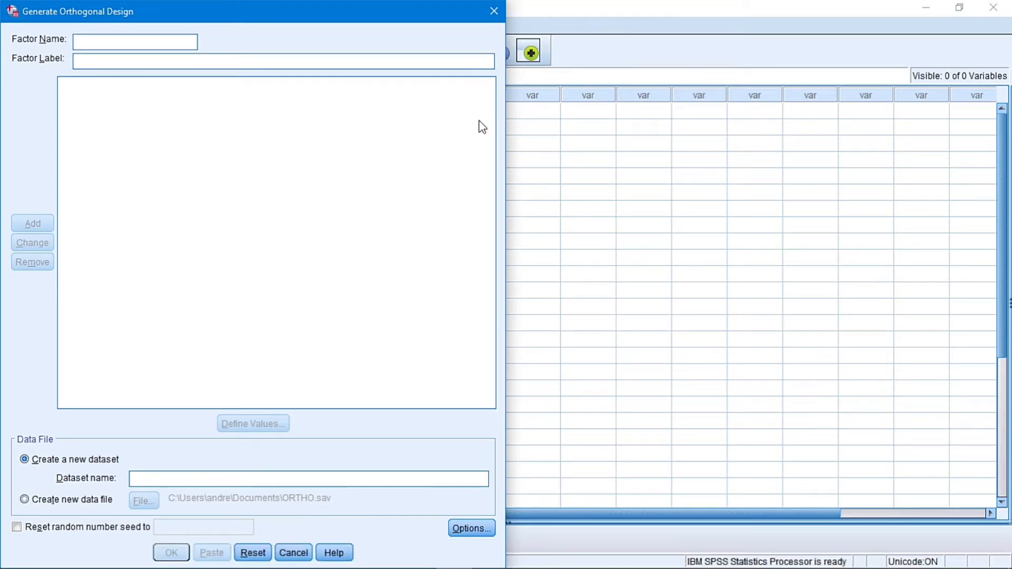
pyautogui.click(412, 559)
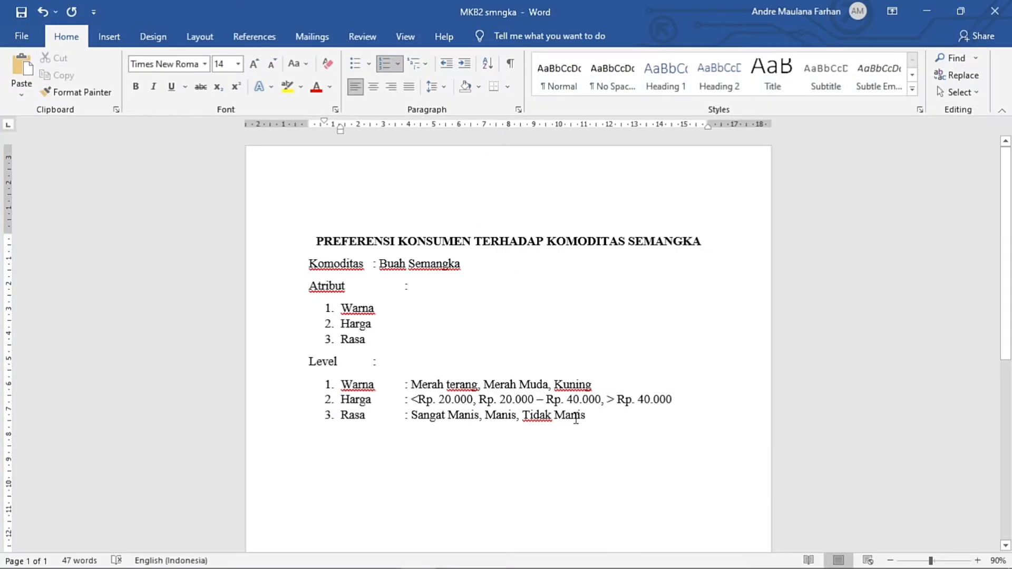
pyautogui.press('super+Right')
pyautogui.click(193, 140)
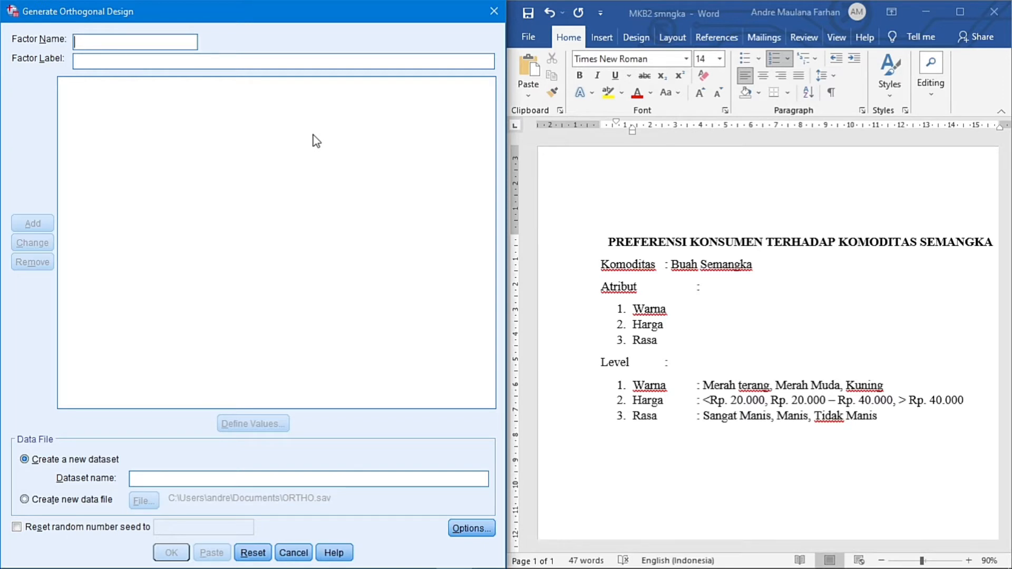
# Step: Add a factor named Warna with the label "Warna Buah Semangka" to the design
pyautogui.write('War')
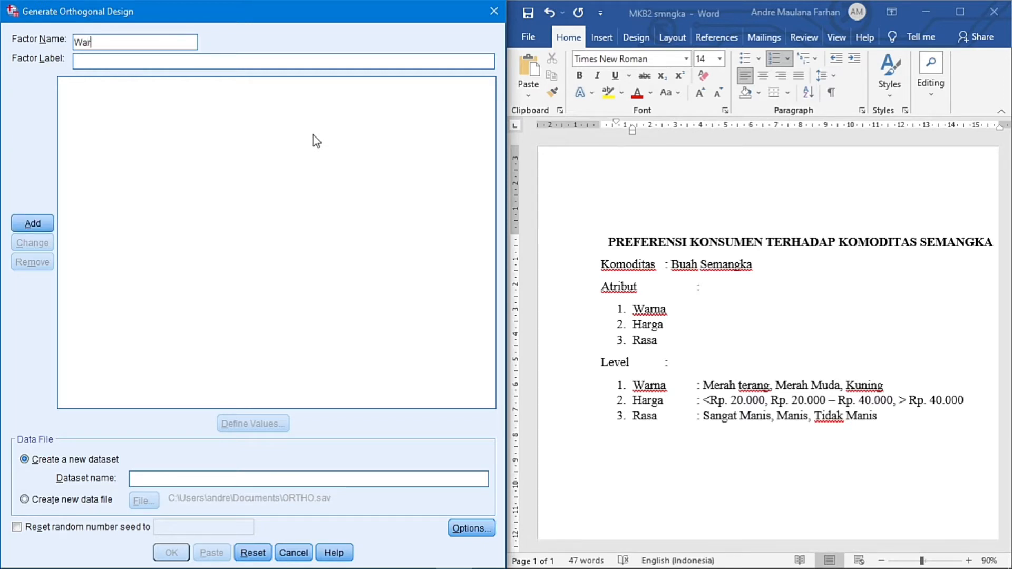
pyautogui.write('na')
pyautogui.press('Tab')
pyautogui.write('Warna Buah Semangka')
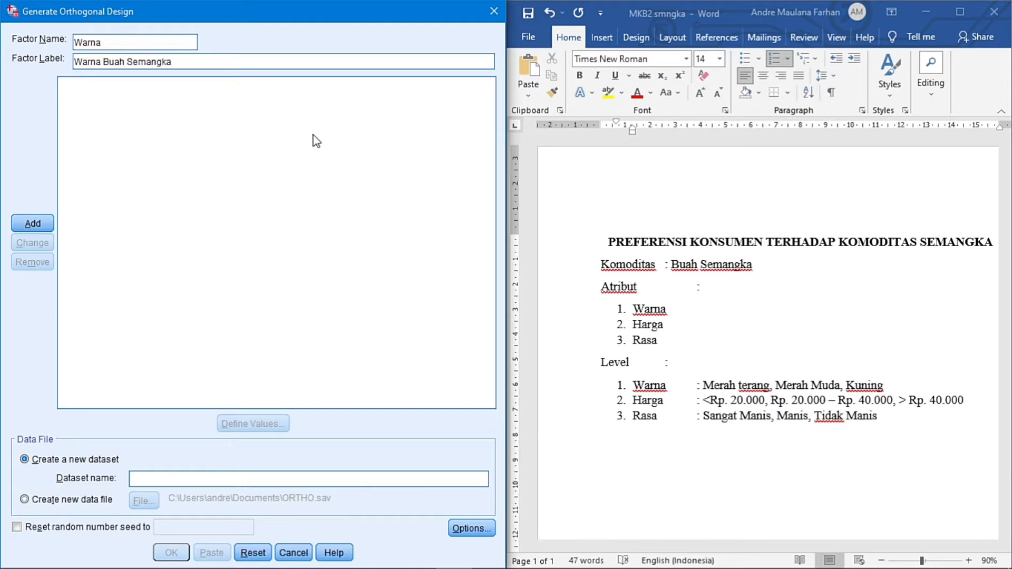
pyautogui.click(32, 223)
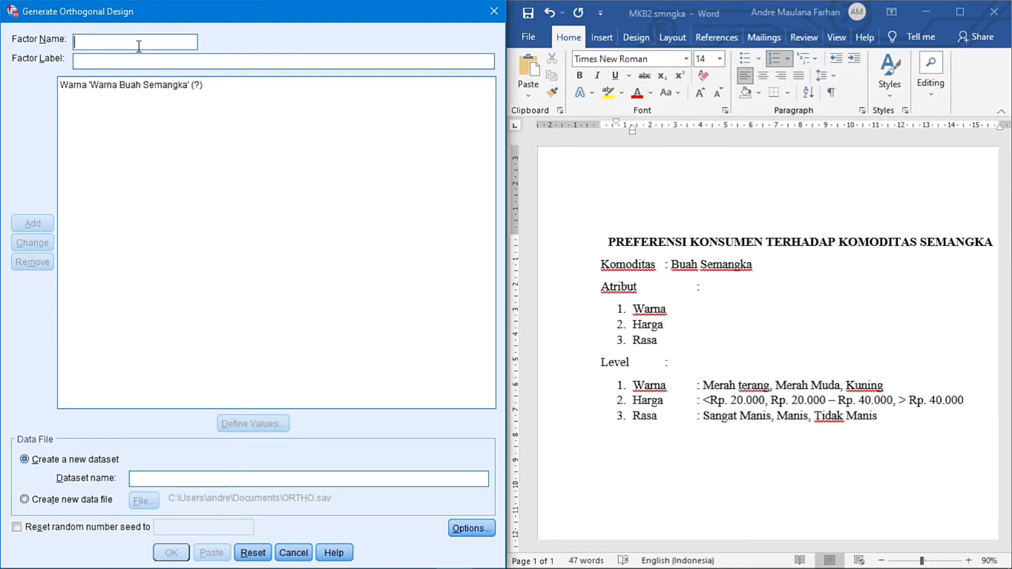
# Step: Add a factor named Harga with the label "Harga Buah Semangka" to the design
pyautogui.write('Harga')
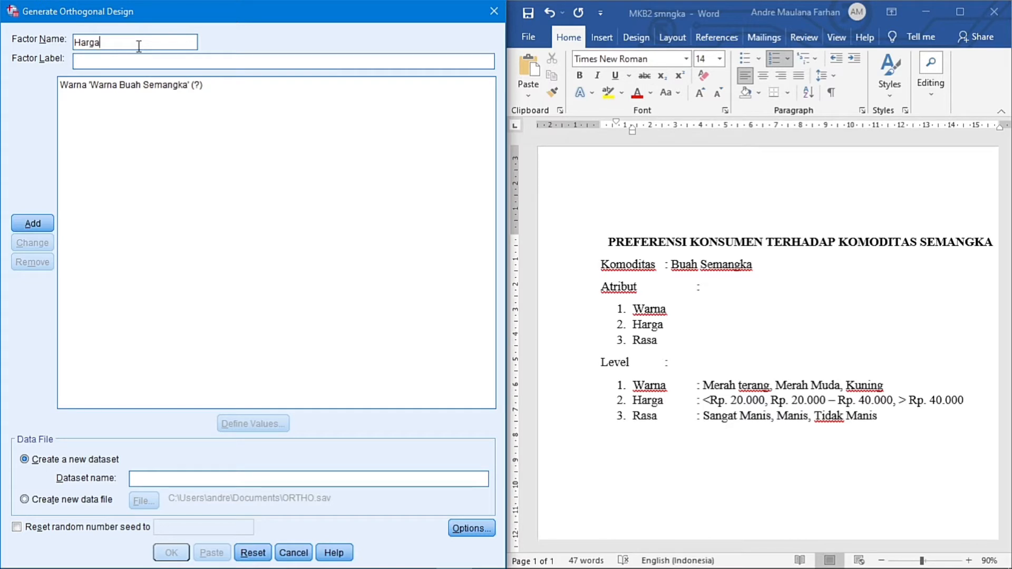
pyautogui.press('Tab')
pyautogui.write('Harga Buah Semangka')
pyautogui.click(32, 223)
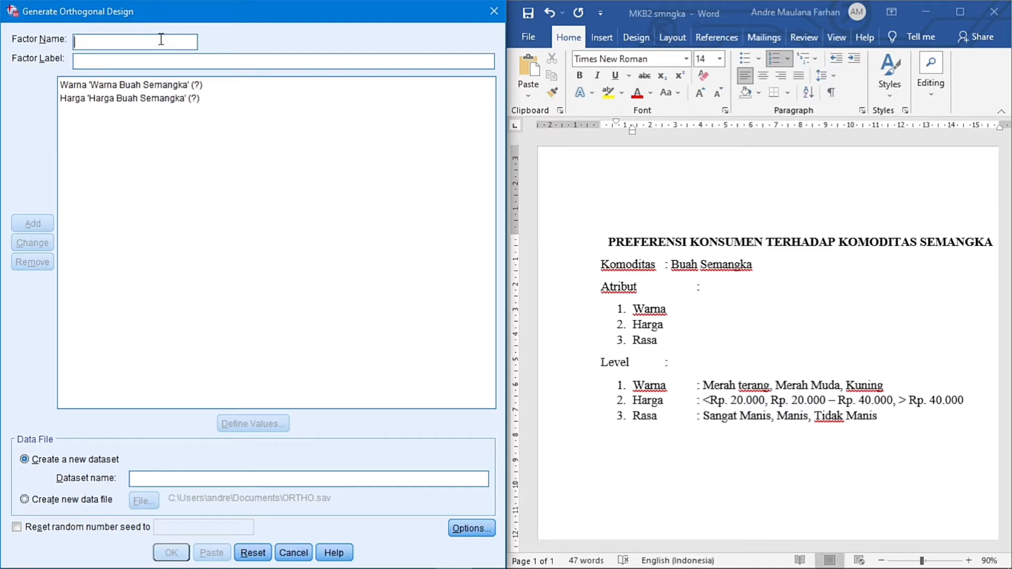
# Step: Add a factor named Rasa with the label "Rasa Buah Semangka" to the design
pyautogui.write('Rasa')
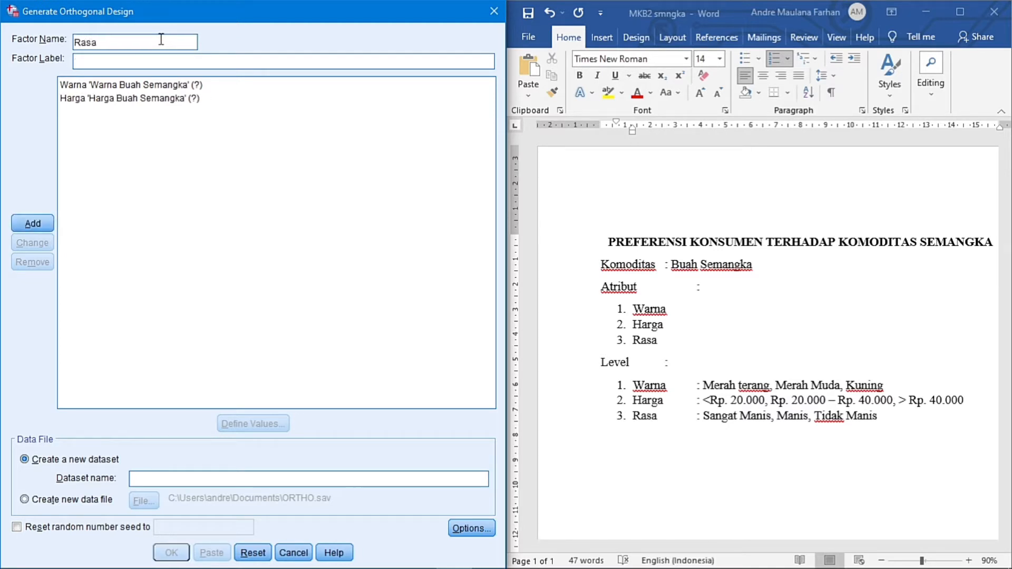
pyautogui.press('Tab')
pyautogui.write('Rasa Buah Semangka')
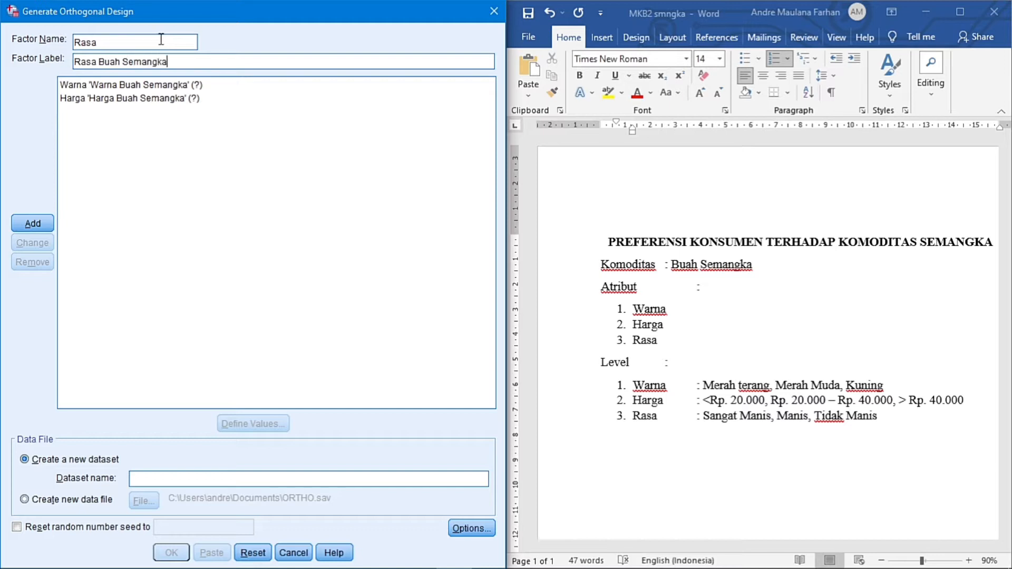
pyautogui.click(46, 224)
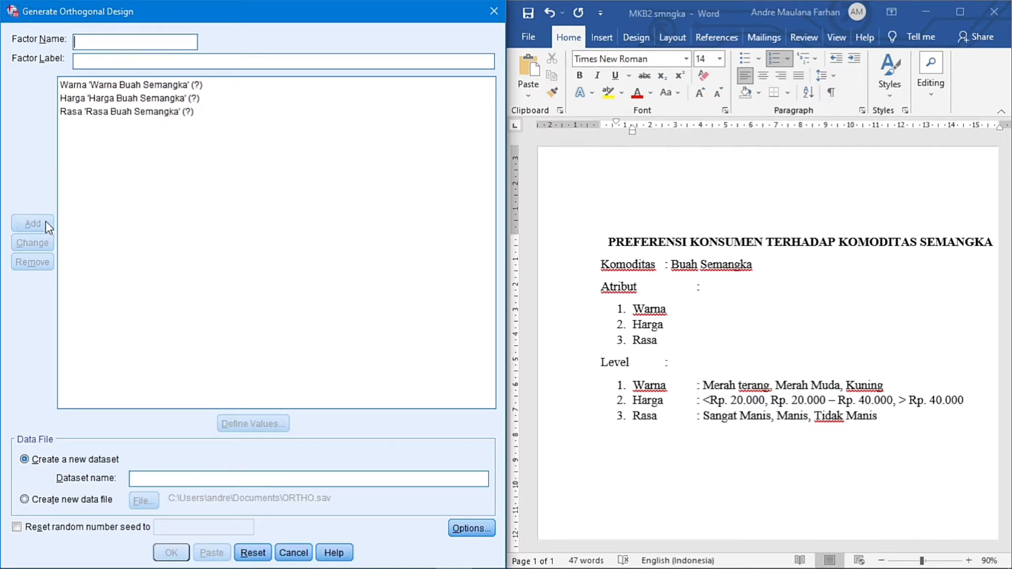
# Step: Define the Warna factor's values as 1 "Merah Terang", 2 "Merah Muda" and 3 "Kuning"
pyautogui.click(198, 85)
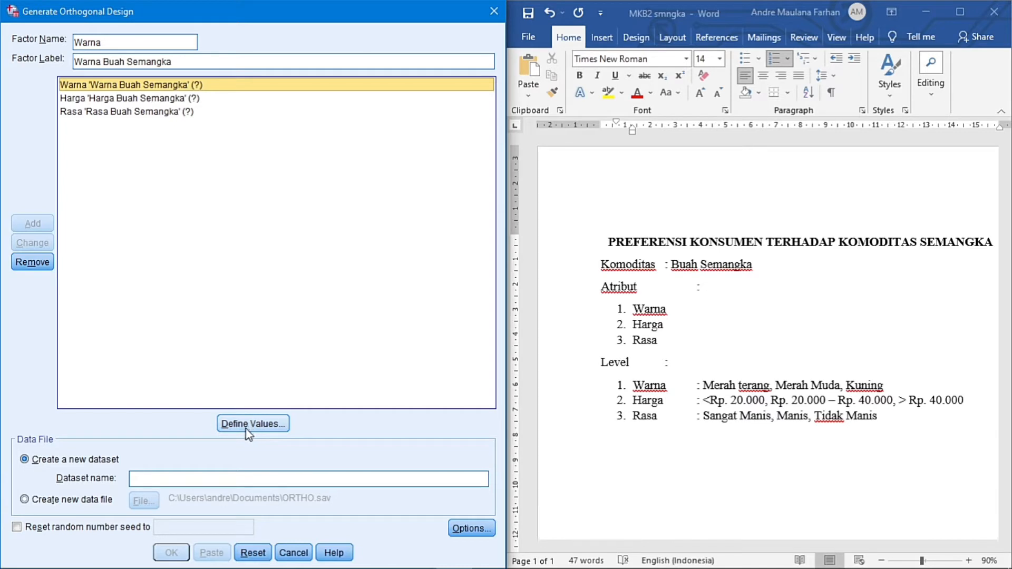
pyautogui.click(259, 429)
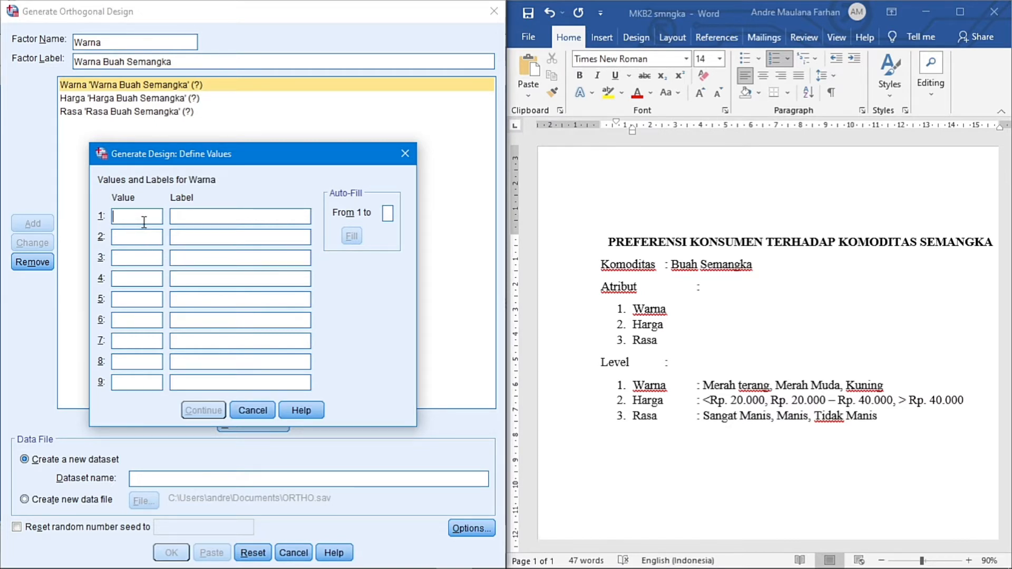
pyautogui.write('1')
pyautogui.press('Tab')
pyautogui.write('Merah Terang')
pyautogui.press('Tab')
pyautogui.write('2')
pyautogui.press('Tab')
pyautogui.write('M')
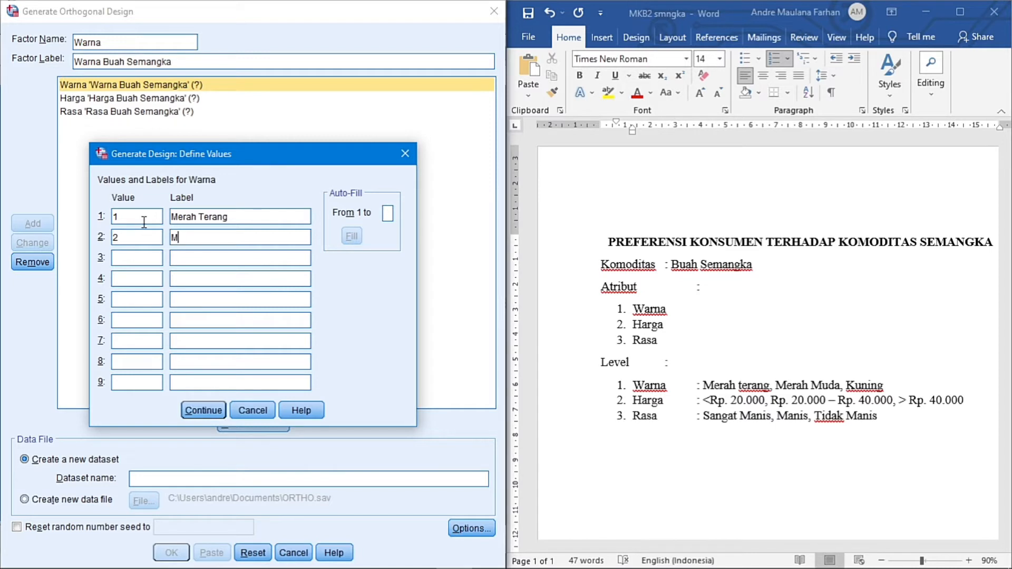
pyautogui.write('erah Muda')
pyautogui.press('Tab')
pyautogui.write('3')
pyautogui.write('Kuning')
pyautogui.click(201, 410)
# Step: Define the Harga factor's values as 1 "< Rp 20.000", 2 "Rp 20.000 - Rp 40.000" and 3 "> Rp 40.000"
pyautogui.click(181, 99)
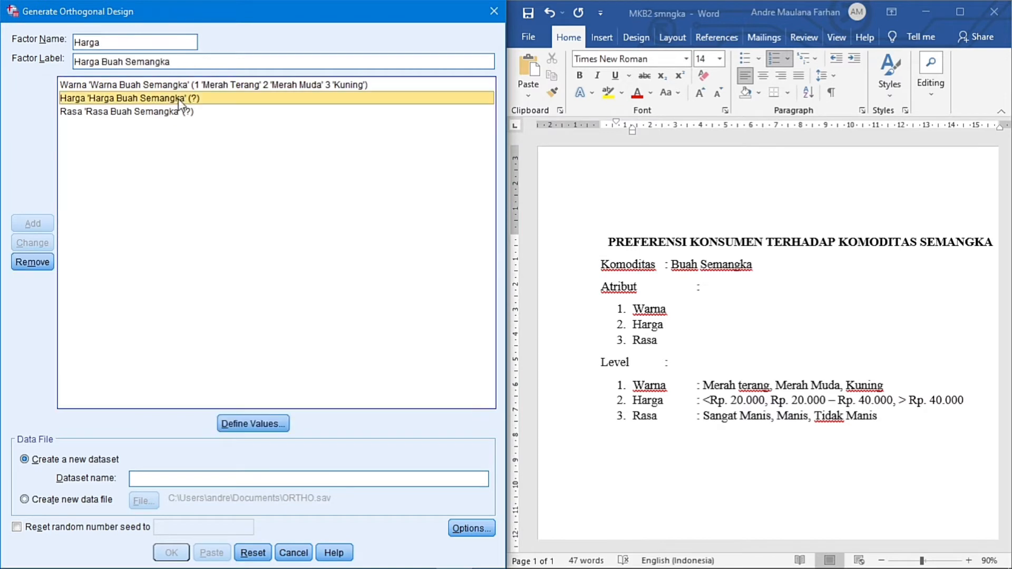
pyautogui.click(244, 427)
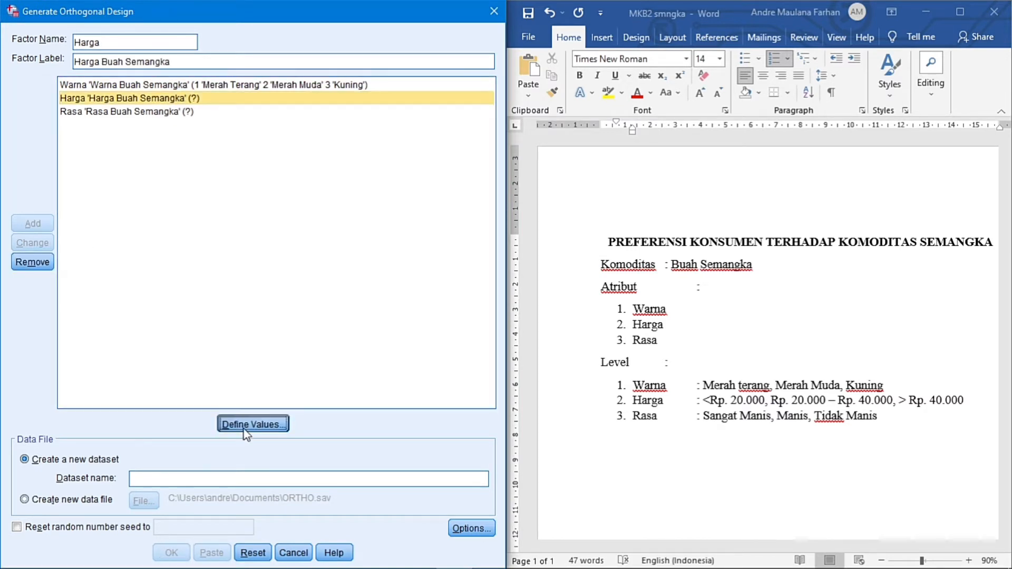
pyautogui.write('1')
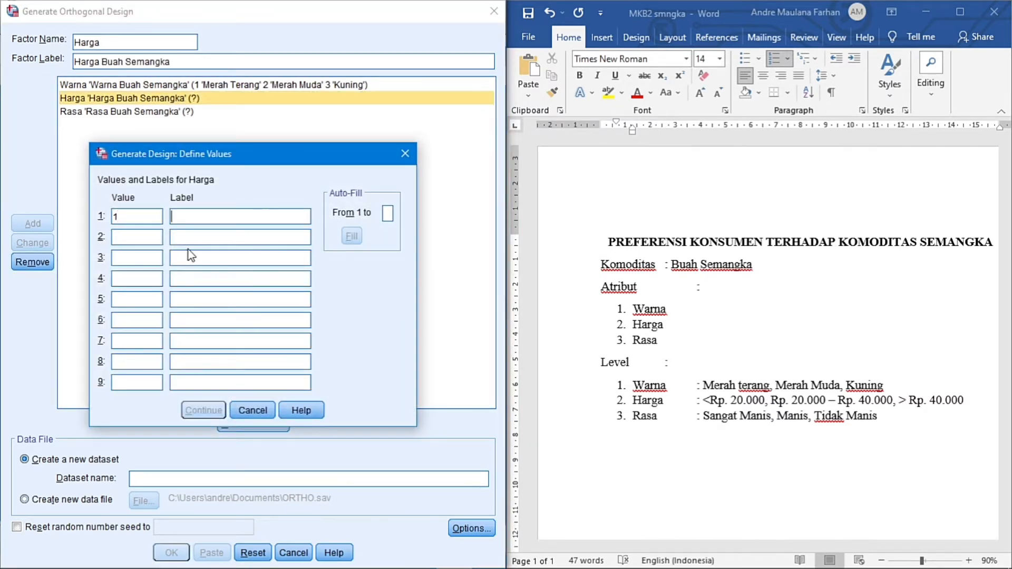
pyautogui.write('<Rp 20.000')
pyautogui.press('Tab')
pyautogui.write('2')
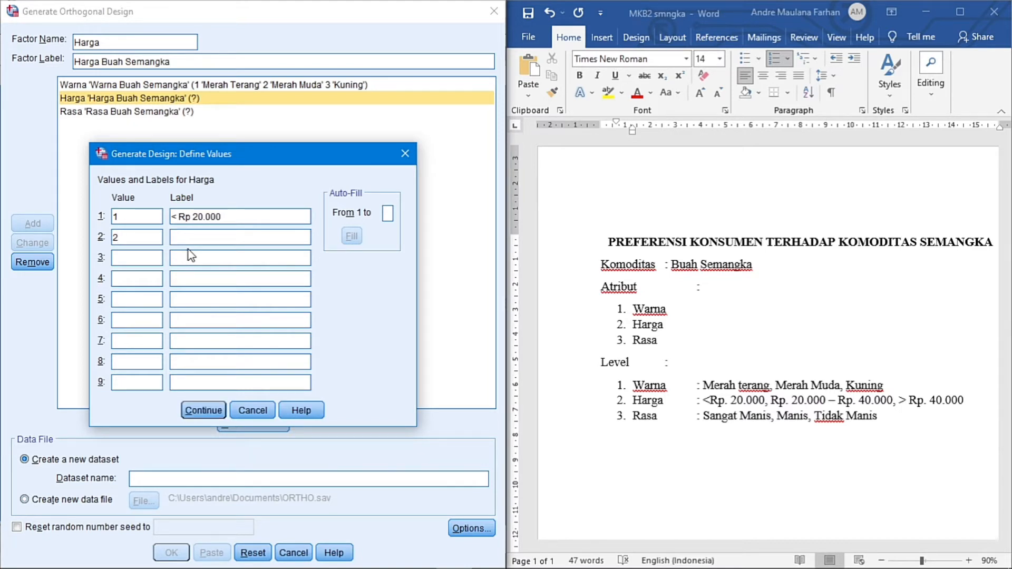
pyautogui.write('R')
pyautogui.write('p 20.000')
pyautogui.write(' -')
pyautogui.write(' Rp')
pyautogui.write(' 40.00')
pyautogui.write('0')
pyautogui.write('3')
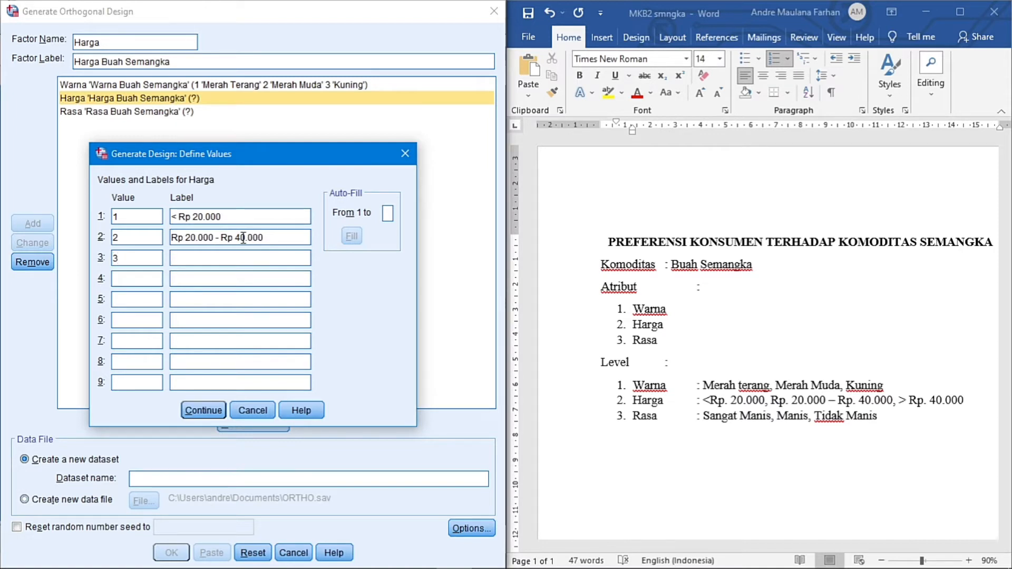
pyautogui.write('> Rp 40.000')
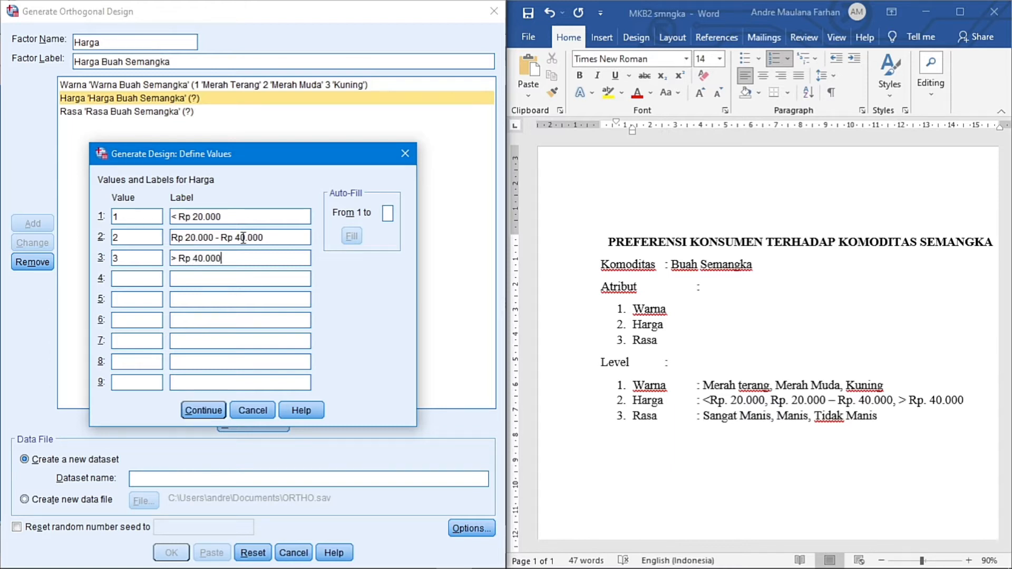
pyautogui.click(210, 410)
# Step: Define the Rasa factor's values as 1 "Sangat Manis", 2 "Manis" and 3 "Tidak Manis"
pyautogui.click(139, 112)
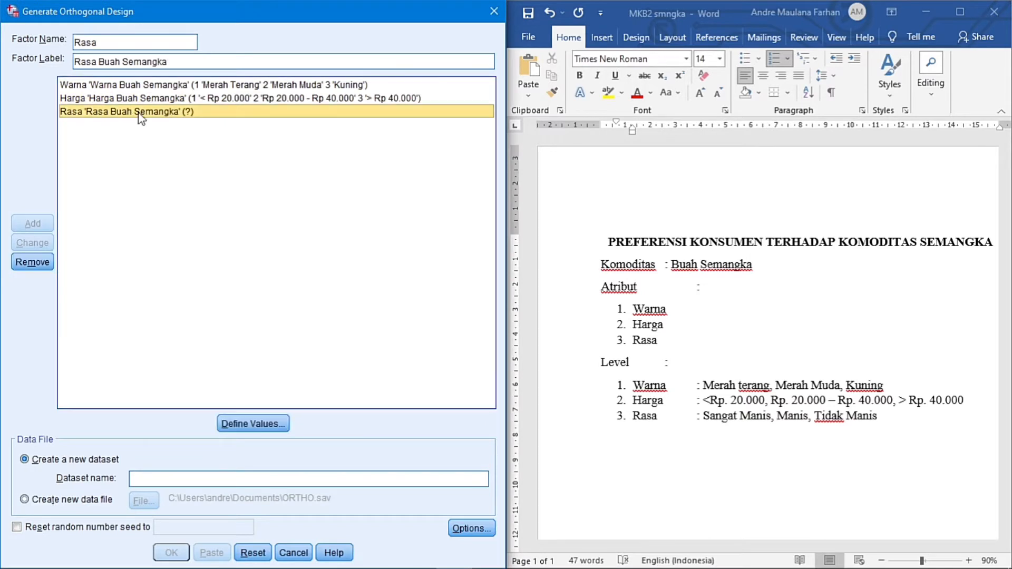
pyautogui.click(245, 424)
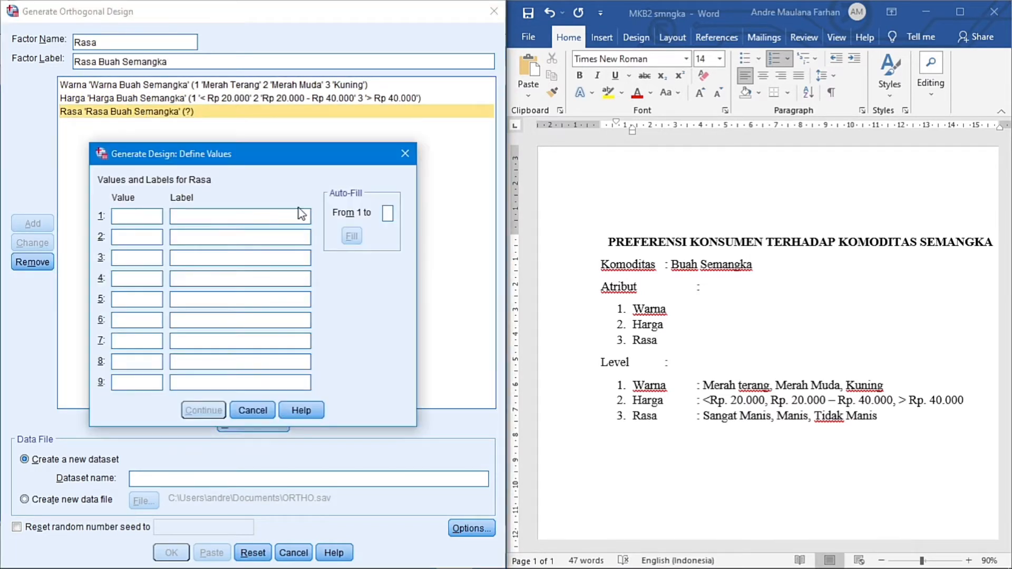
pyautogui.write('1')
pyautogui.press('Tab')
pyautogui.write('Sangat Mans')
pyautogui.press('BackSpace')
pyautogui.write('is')
pyautogui.press('Tab')
pyautogui.write('2')
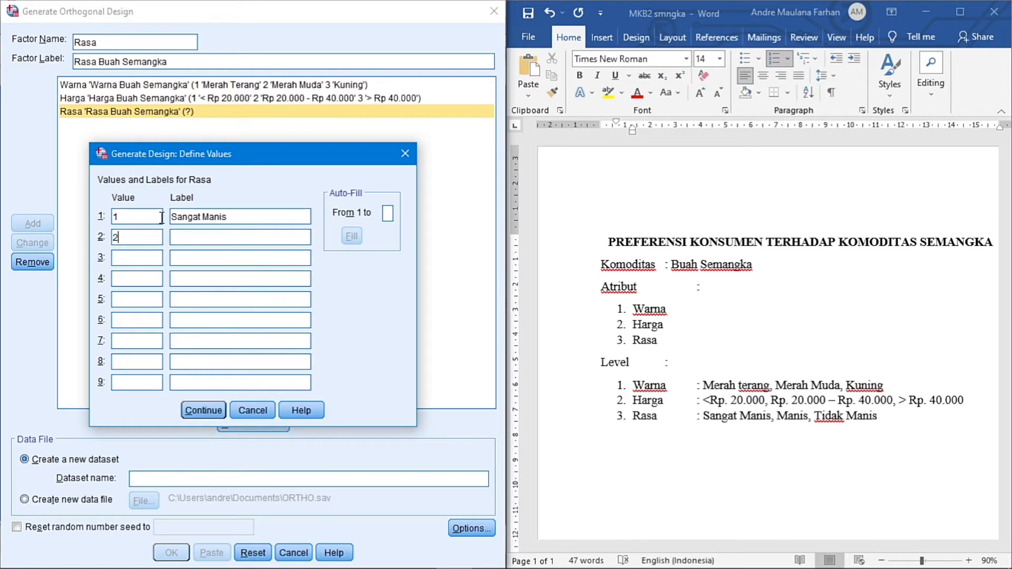
pyautogui.press('Tab')
pyautogui.write('Manis')
pyautogui.press('Tab')
pyautogui.write('3')
pyautogui.press('Tab')
pyautogui.write('Tidak')
pyautogui.write('anis')
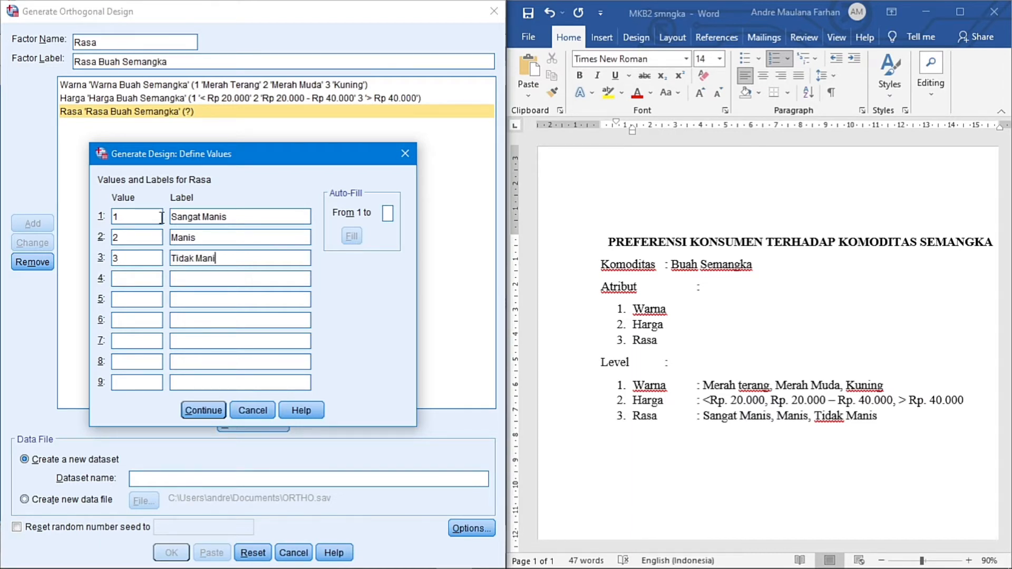
pyautogui.click(203, 411)
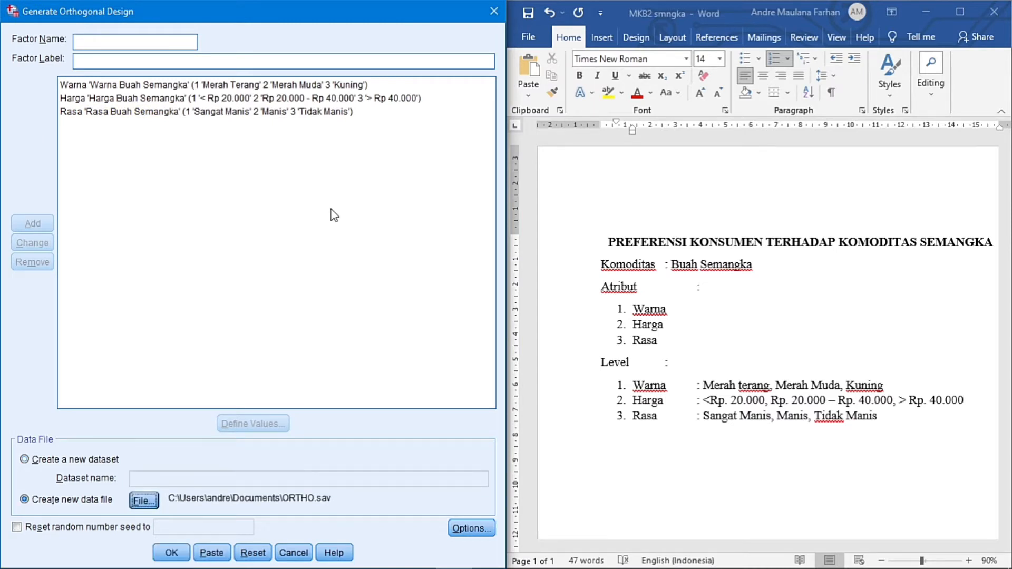
# Step: Set the design to be written to a new data file named STIMULI_SEMANGKA in the LATIHAN_KONJOIN folder
pyautogui.click(25, 459)
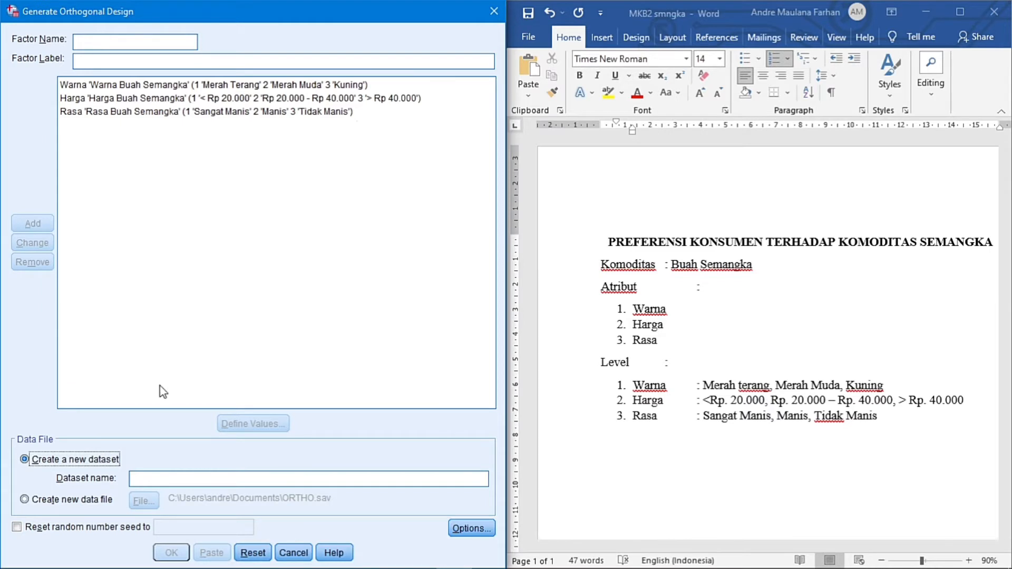
pyautogui.click(25, 501)
pyautogui.click(148, 504)
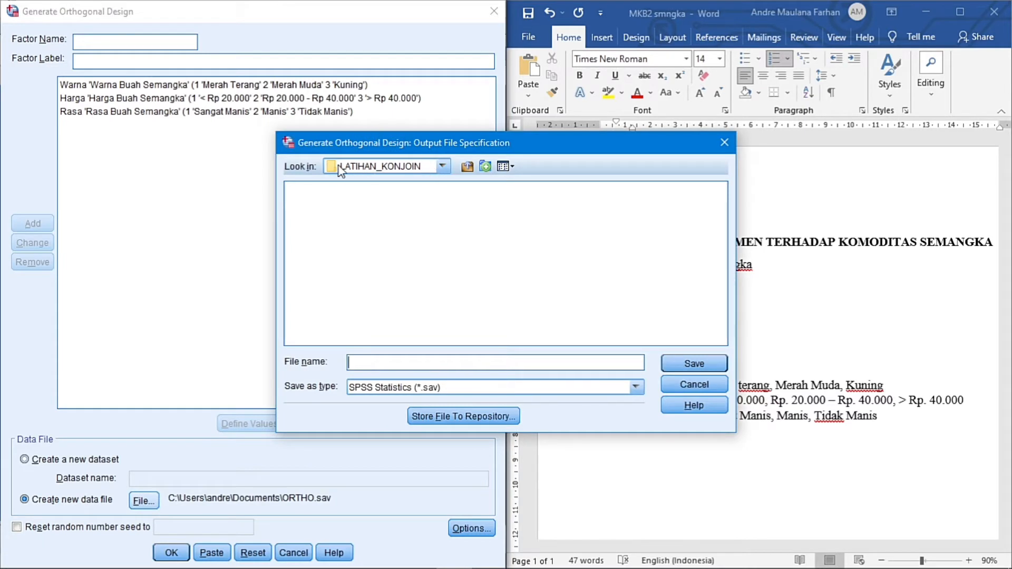
pyautogui.click(441, 166)
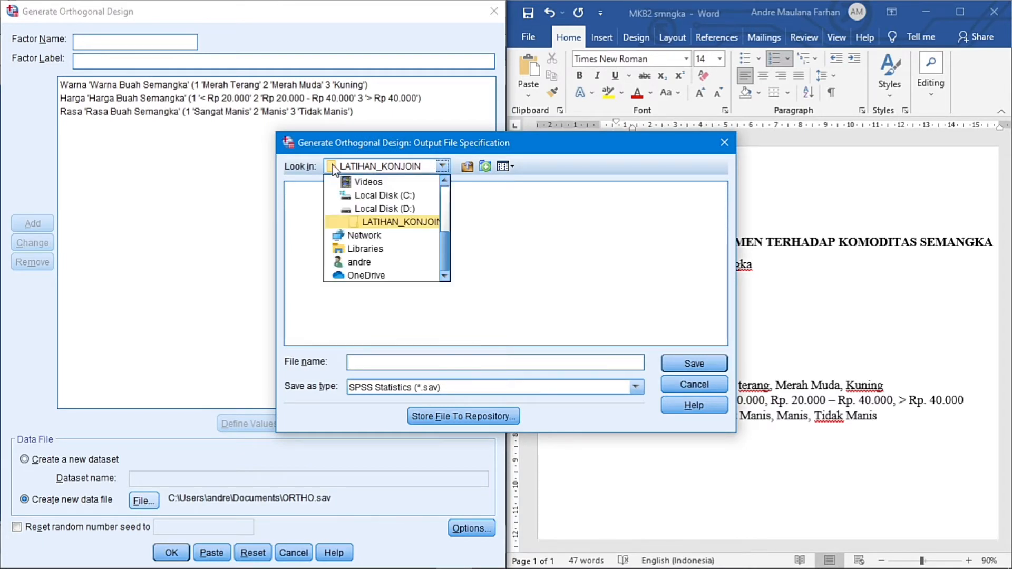
pyautogui.click(361, 220)
pyautogui.click(466, 362)
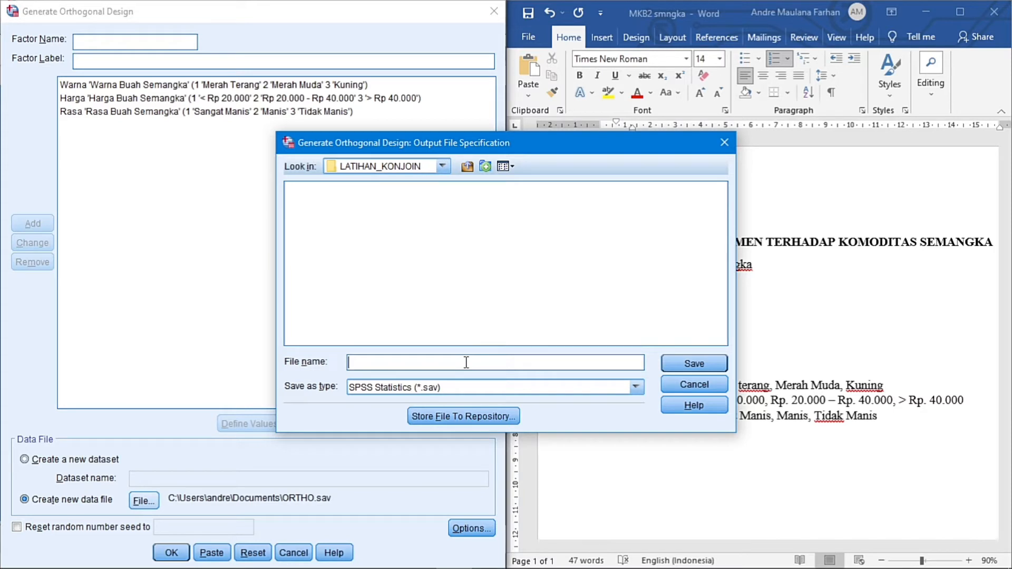
pyautogui.write('STIMULI_SEMANGKA')
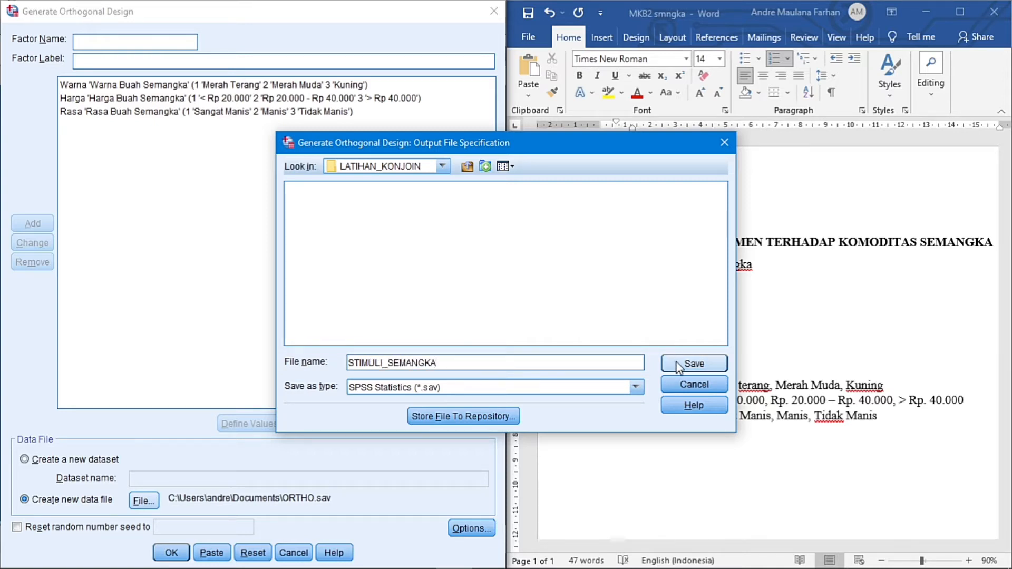
pyautogui.click(690, 364)
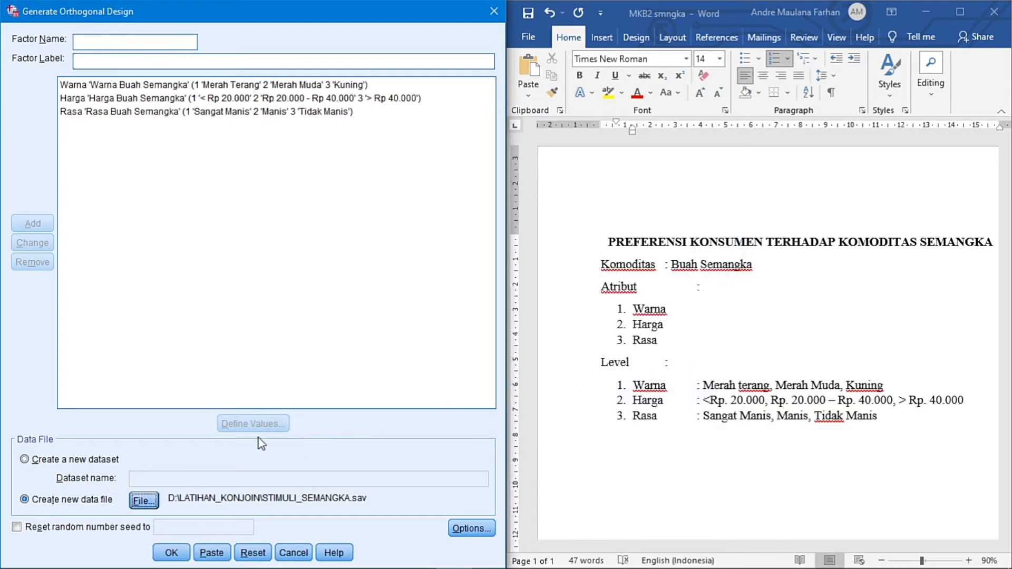
# Step: Generate the orthogonal design, and show its stimuli data beside the stimulus descriptions in the MKB2 smngka Excel workbook
pyautogui.click(175, 552)
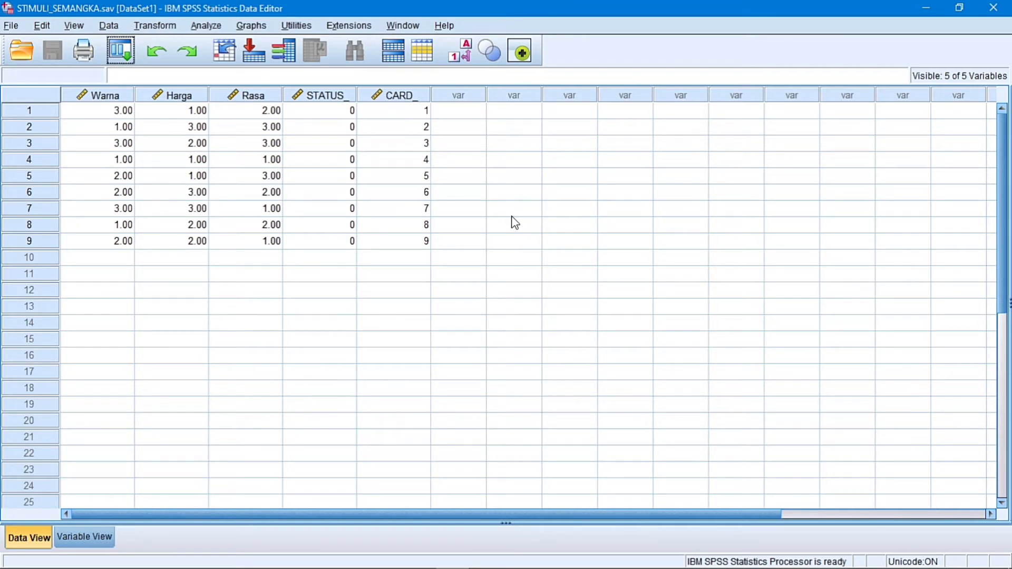
pyautogui.moveTo(381, 555)
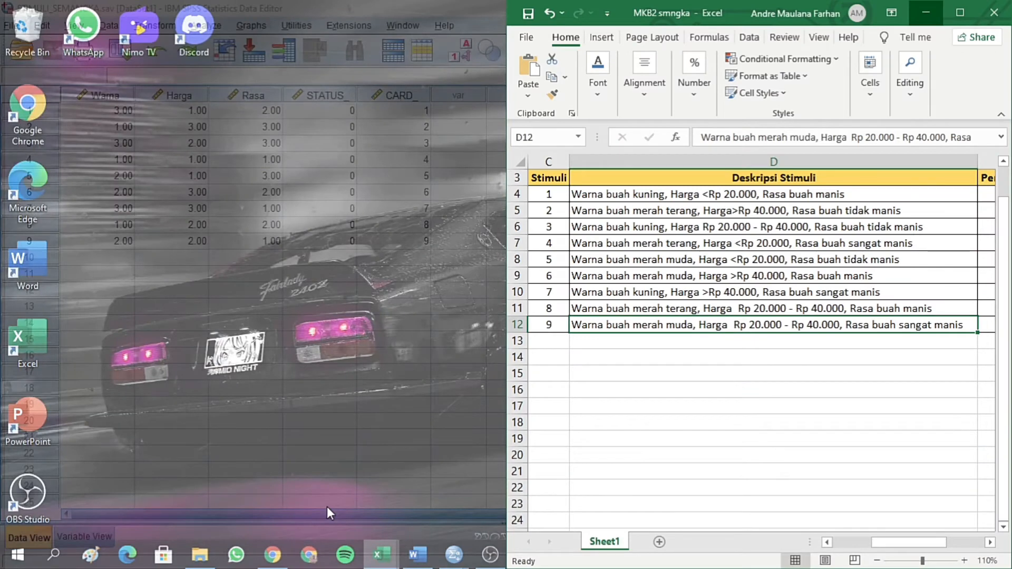
pyautogui.click(327, 507)
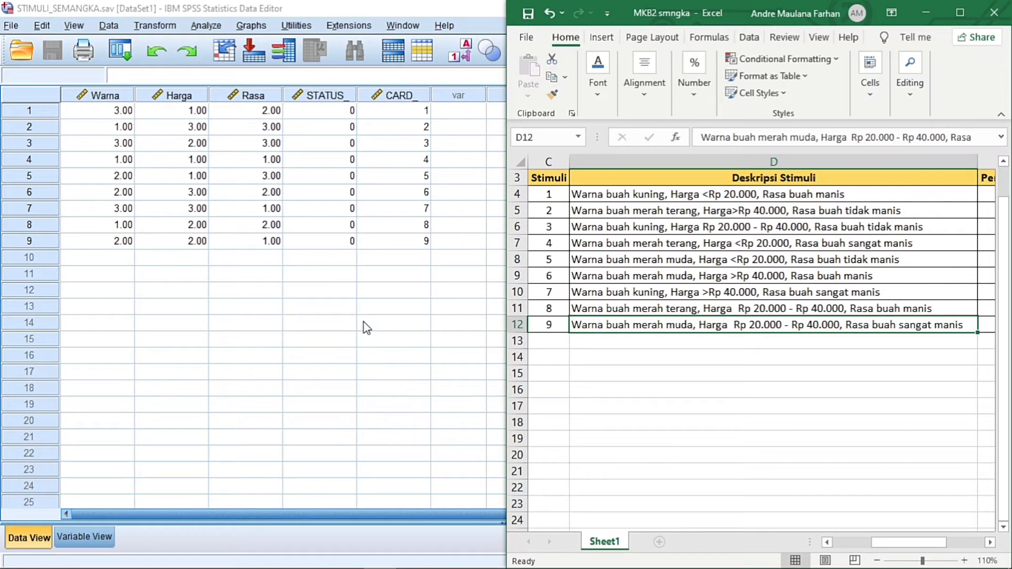
# Step: Switch to the watermelon preference questionnaire in Google Forms and examine its rating scale, respondent fields, stimulus questions and responses
pyautogui.moveTo(378, 554)
pyautogui.moveTo(269, 556)
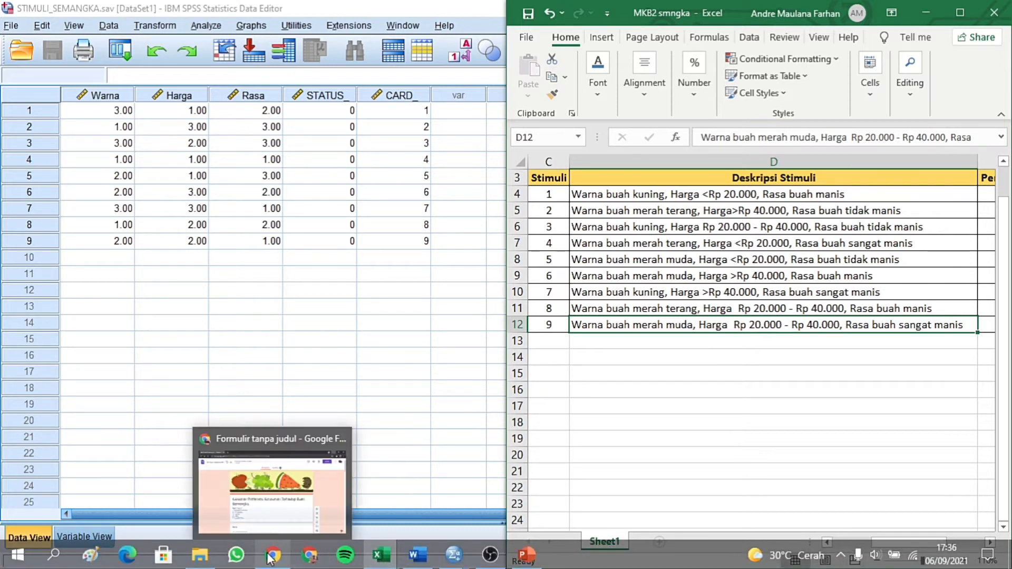
pyautogui.click(267, 498)
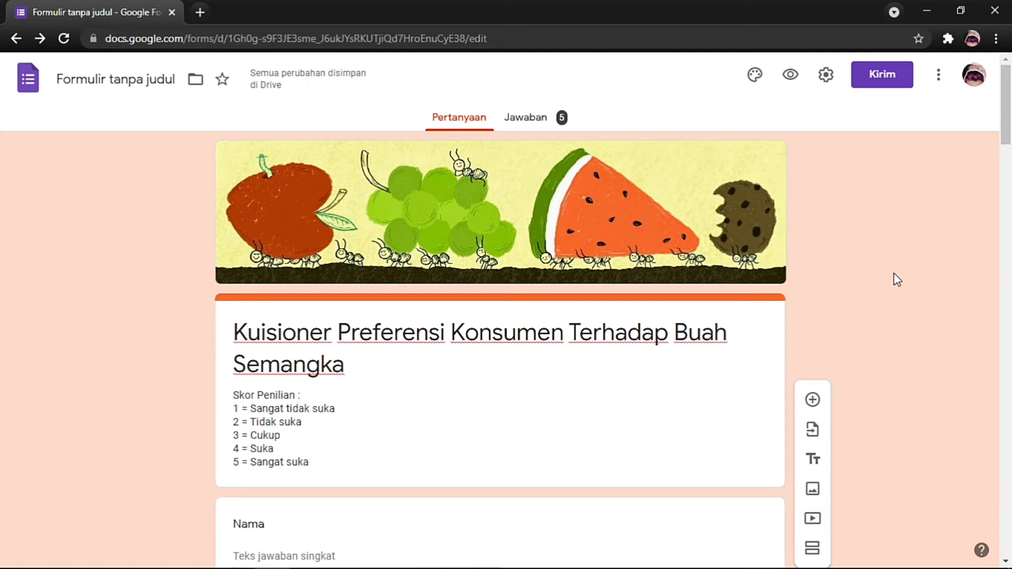
pyautogui.scroll(-1, 882, 311)
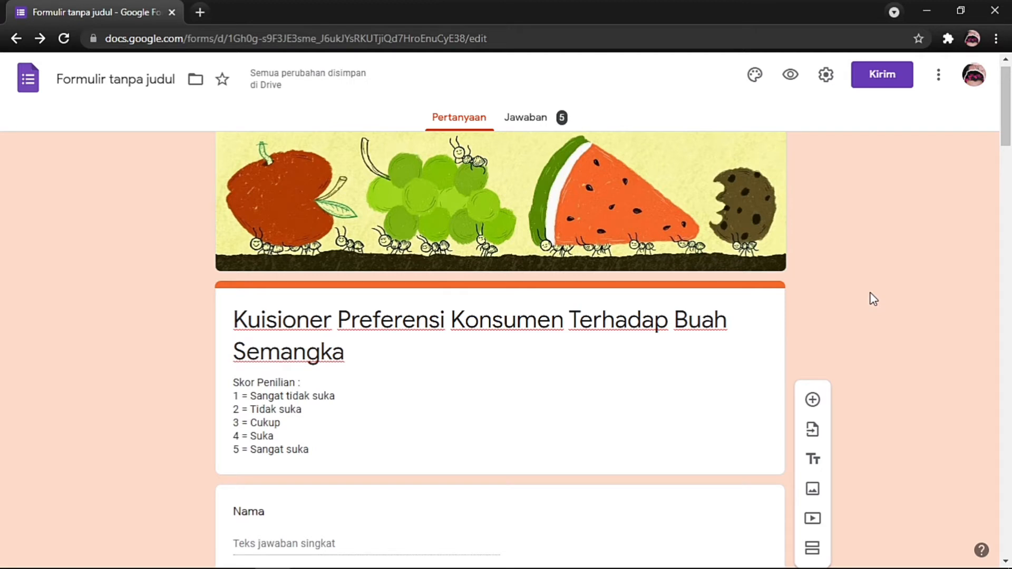
pyautogui.scroll(-1, 870, 293)
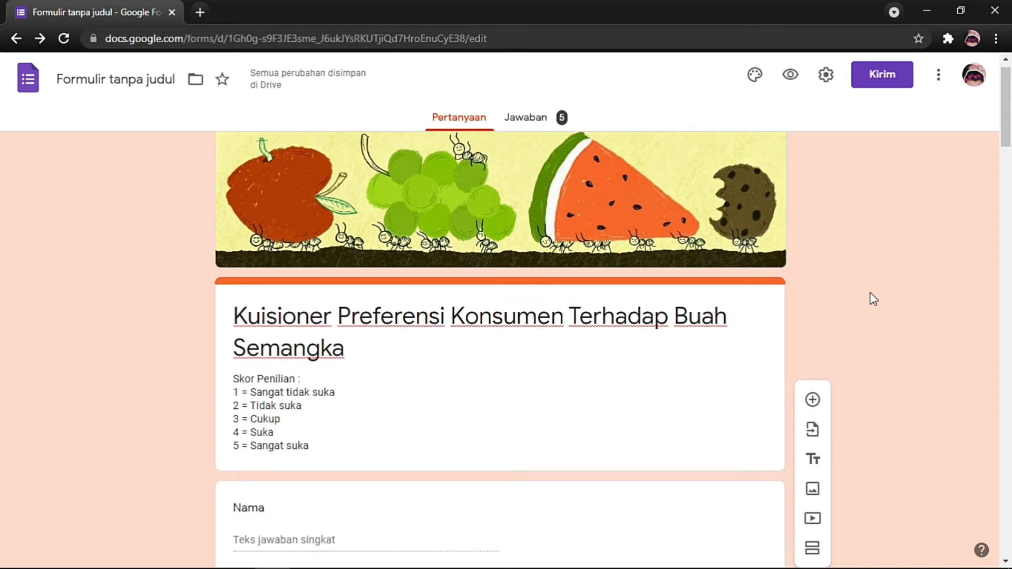
pyautogui.scroll(-2, 869, 293)
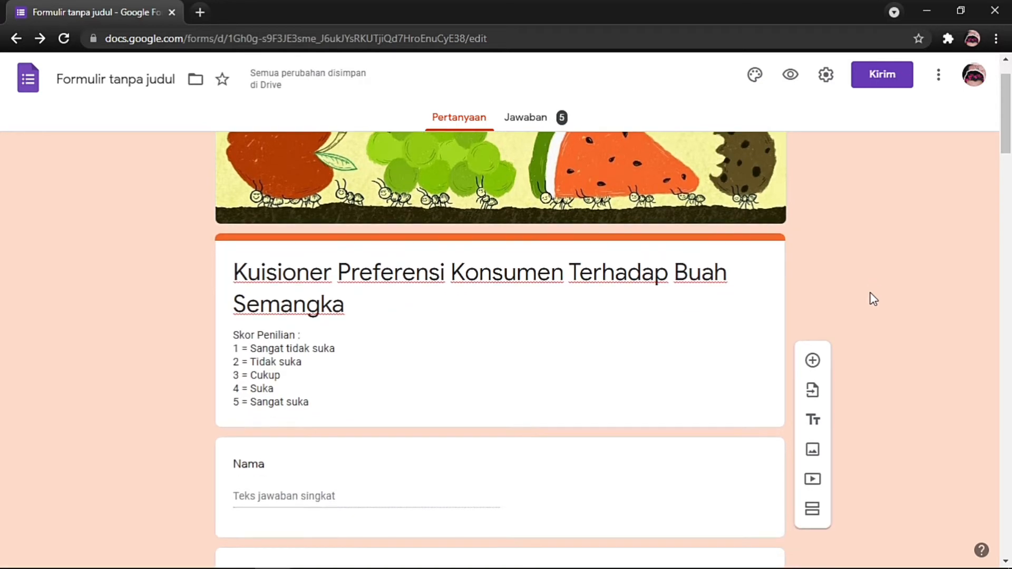
pyautogui.scroll(-3, 869, 293)
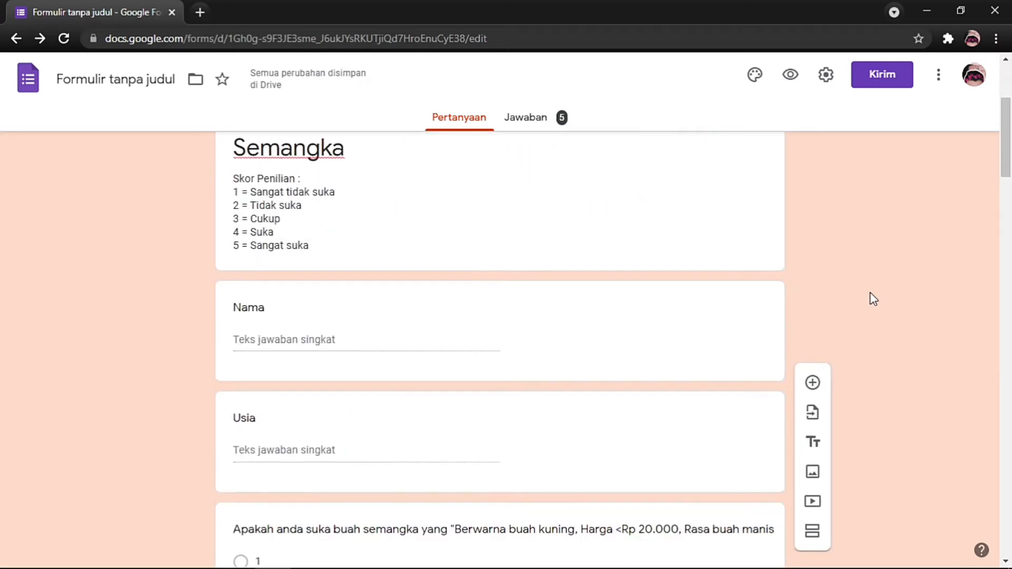
pyautogui.scroll(-2, 870, 299)
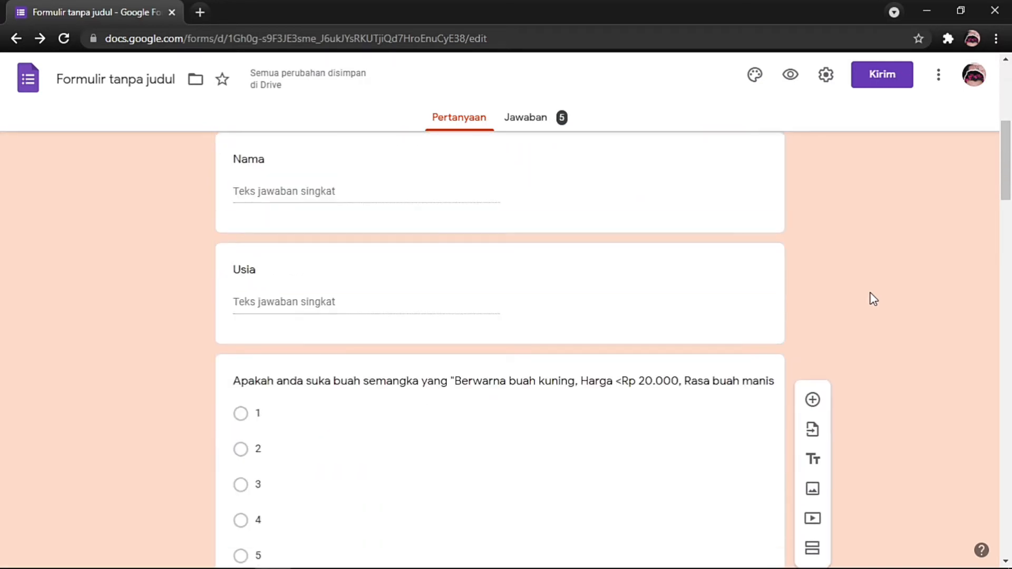
pyautogui.scroll(-8, 869, 299)
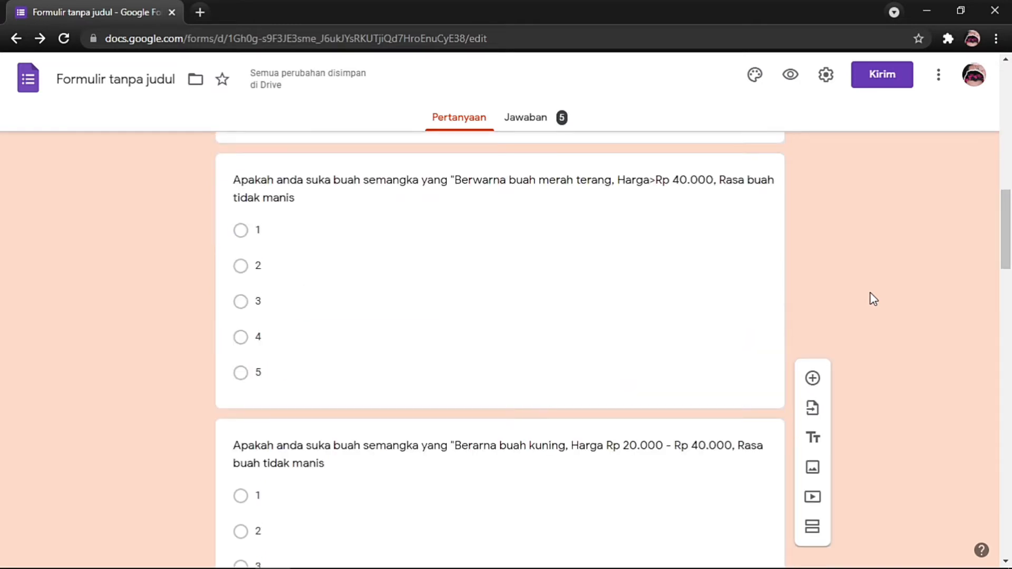
pyautogui.scroll(-1, 870, 293)
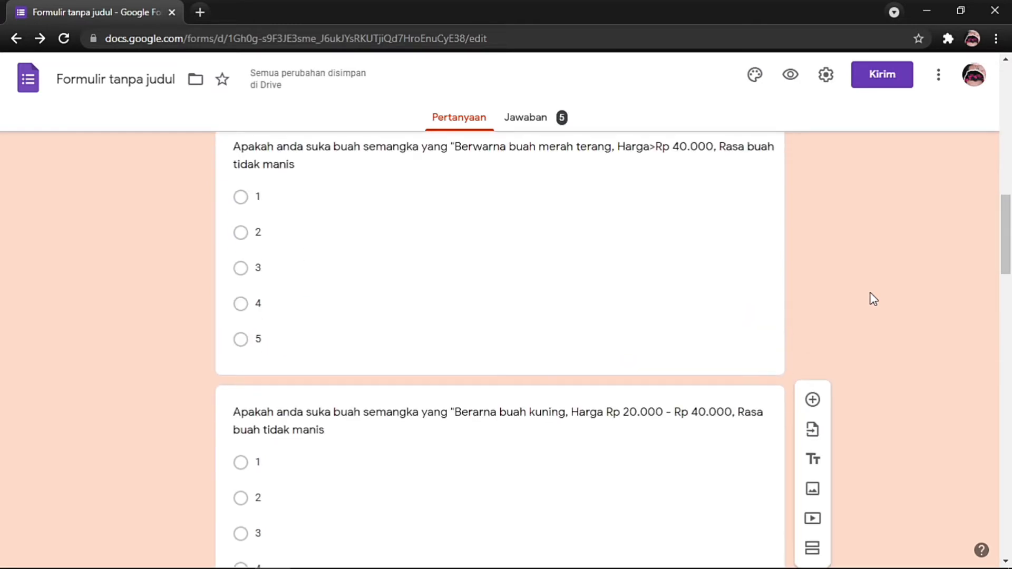
pyautogui.scroll(-2, 870, 293)
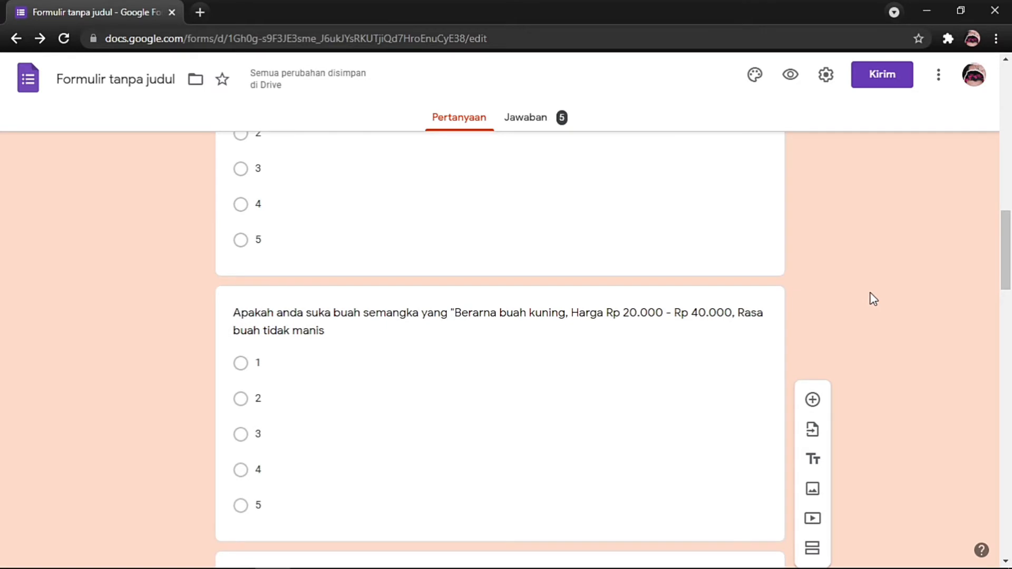
pyautogui.scroll(1, 862, 288)
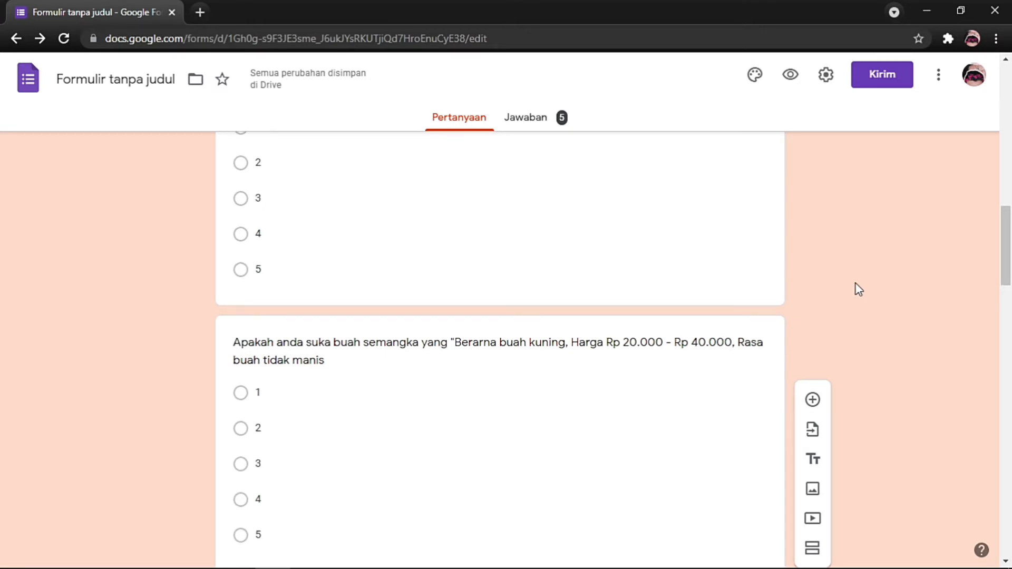
pyautogui.scroll(2, 855, 284)
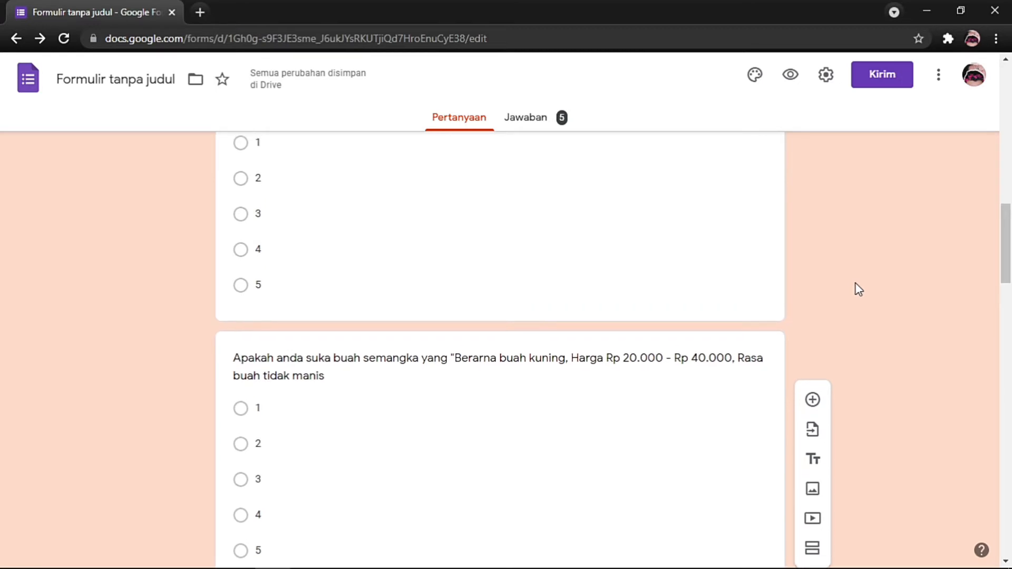
pyautogui.scroll(10, 854, 283)
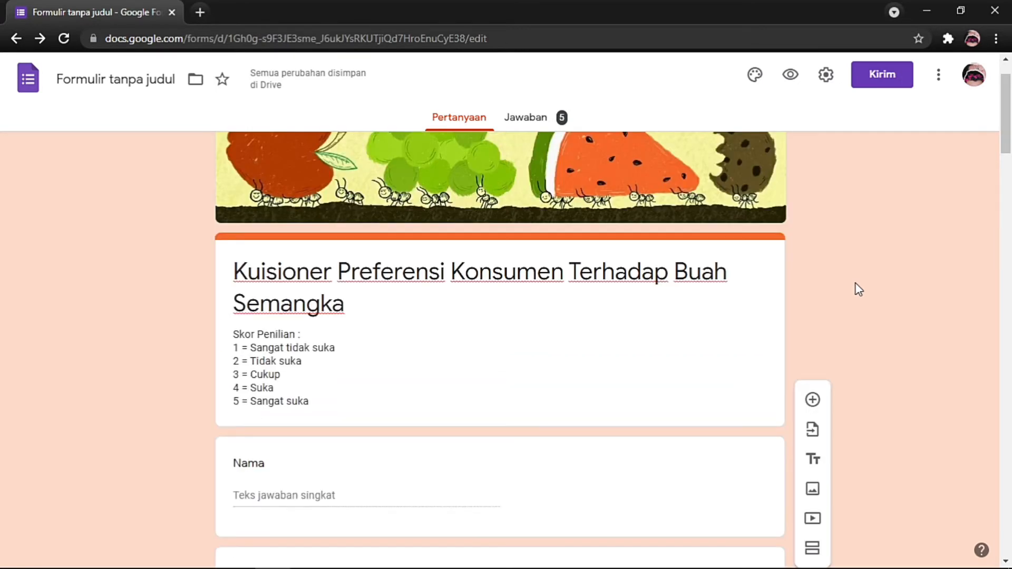
pyautogui.click(516, 117)
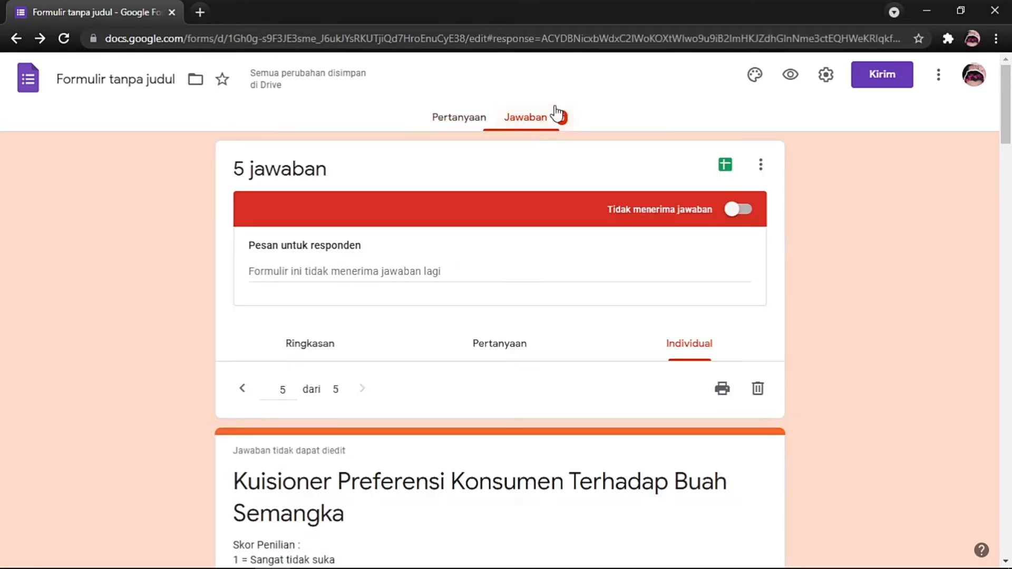
pyautogui.scroll(-1, 796, 334)
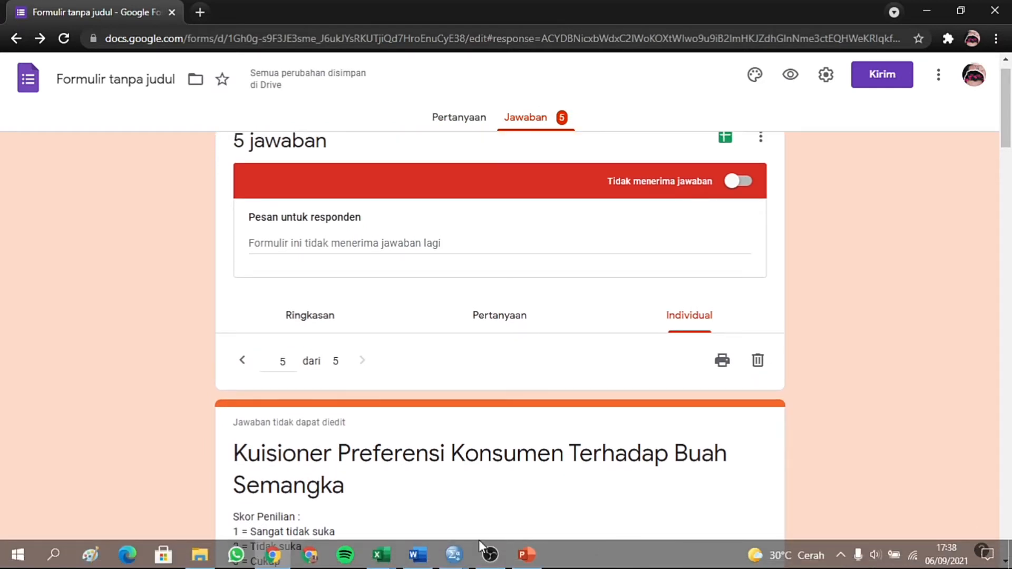
# Step: Switch to the Data Kuisioner workbook in Excel and examine the respondents' scores for P1 to P9
pyautogui.moveTo(381, 562)
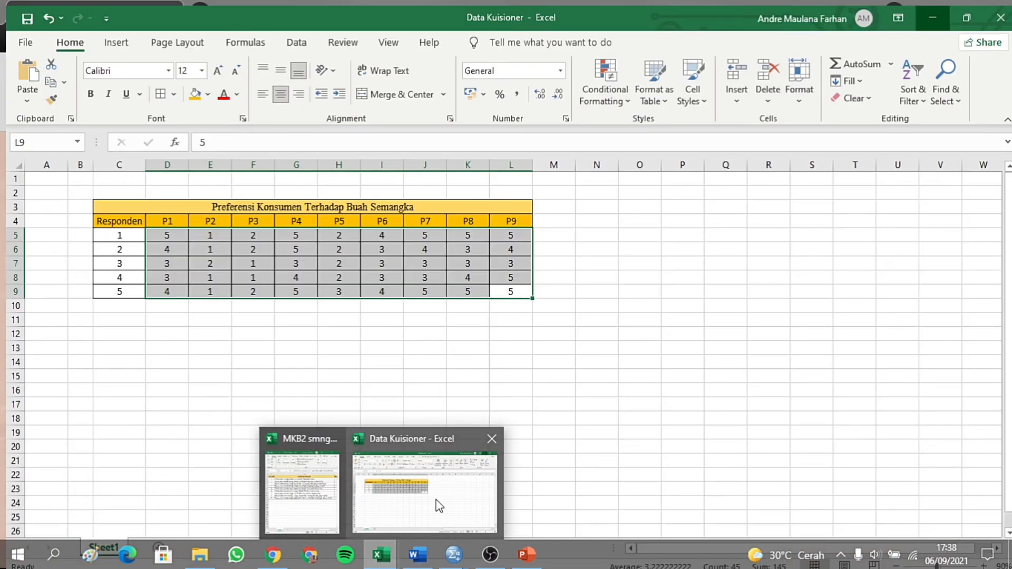
pyautogui.click(439, 506)
pyautogui.click(540, 433)
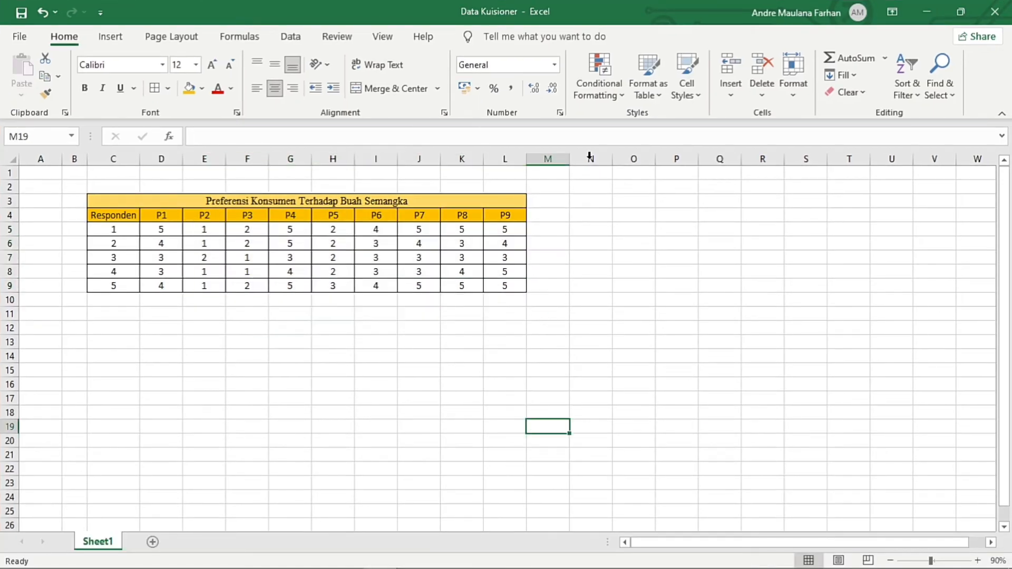
pyautogui.hscroll(1, 568, 317)
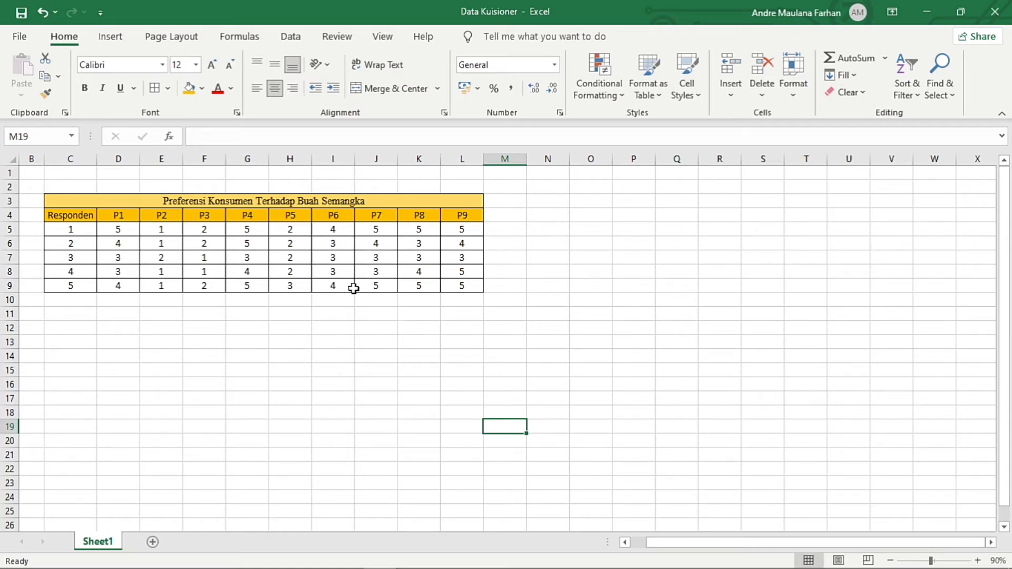
pyautogui.click(925, 8)
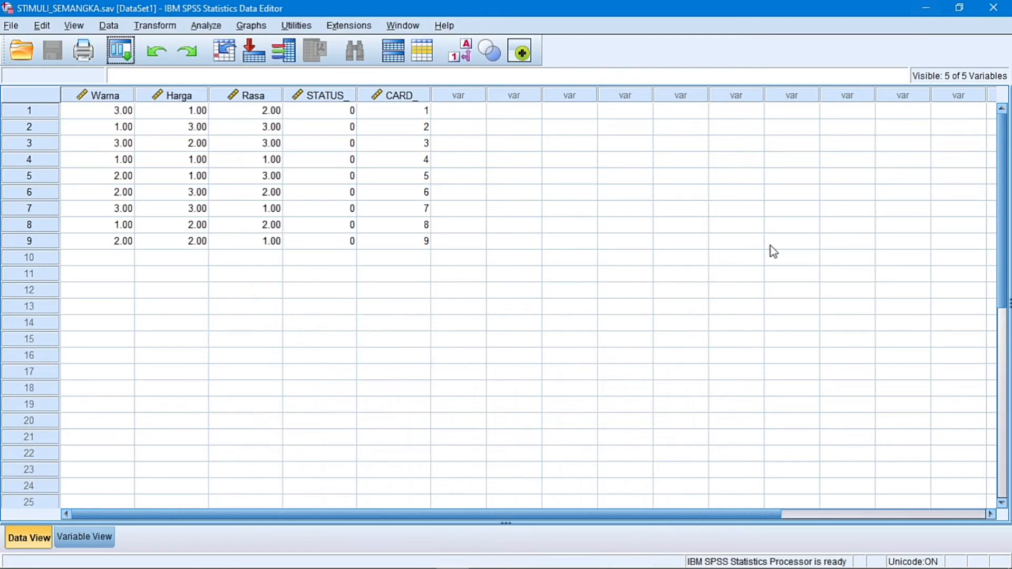
# Step: Switch to the respondents' score dataset in SPSS and save it as PENILAIAN_SEMANGKA.sav in the LATIHAN_KONJOIN folder on drive D
pyautogui.hotkey('alt', 'Tab')
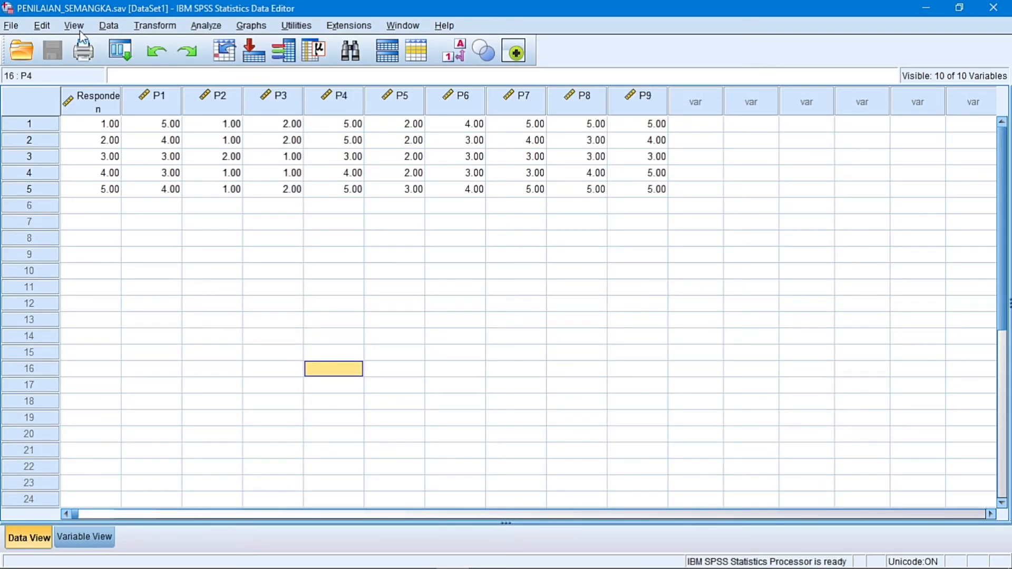
pyautogui.click(10, 26)
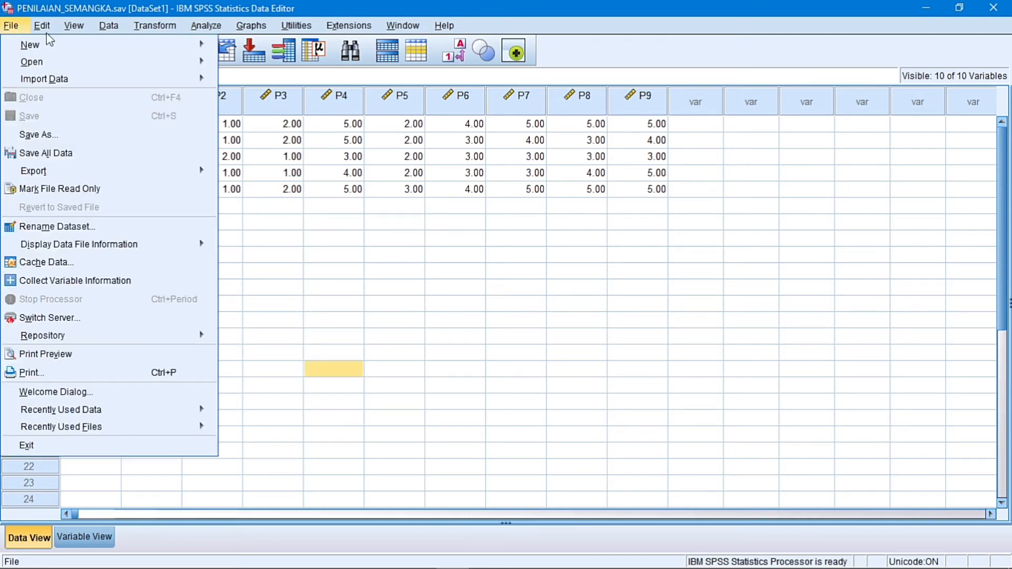
pyautogui.click(43, 27)
pyautogui.click(11, 26)
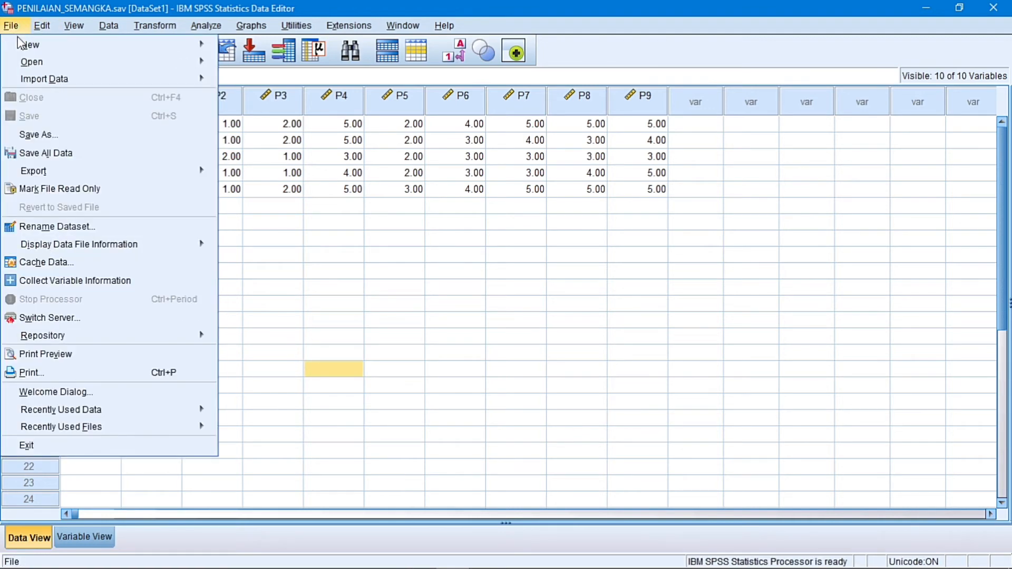
pyautogui.click(40, 136)
pyautogui.click(372, 167)
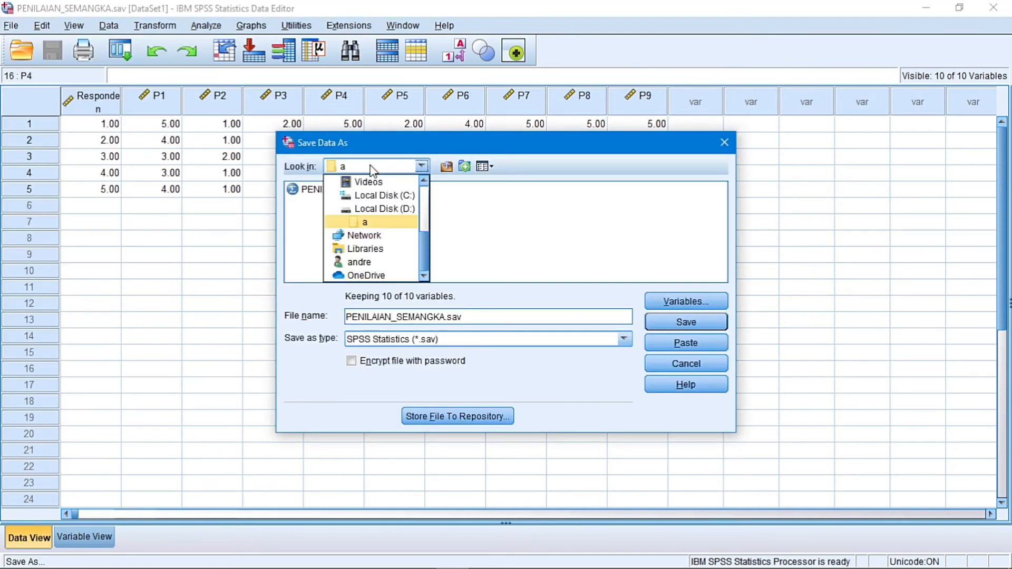
pyautogui.click(390, 209)
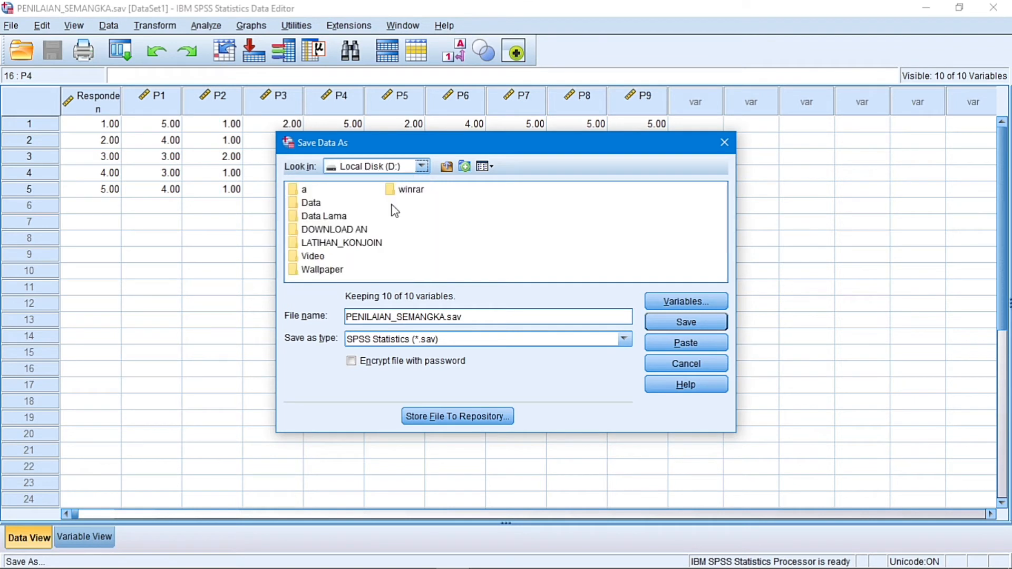
pyautogui.doubleClick(354, 243)
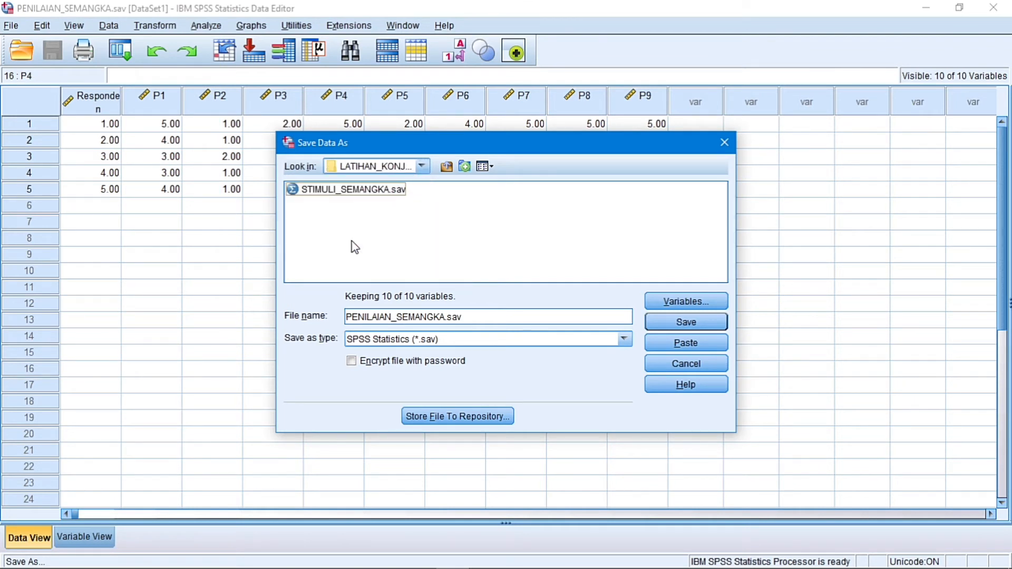
pyautogui.click(471, 316)
pyautogui.click(685, 322)
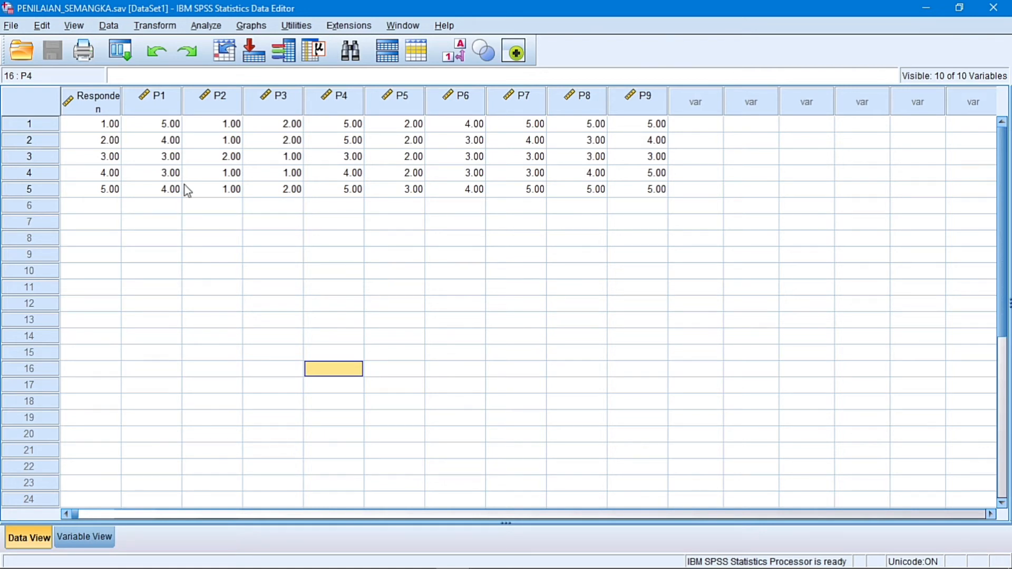
# Step: Create a new syntax file and clear the text in its editor
pyautogui.click(11, 26)
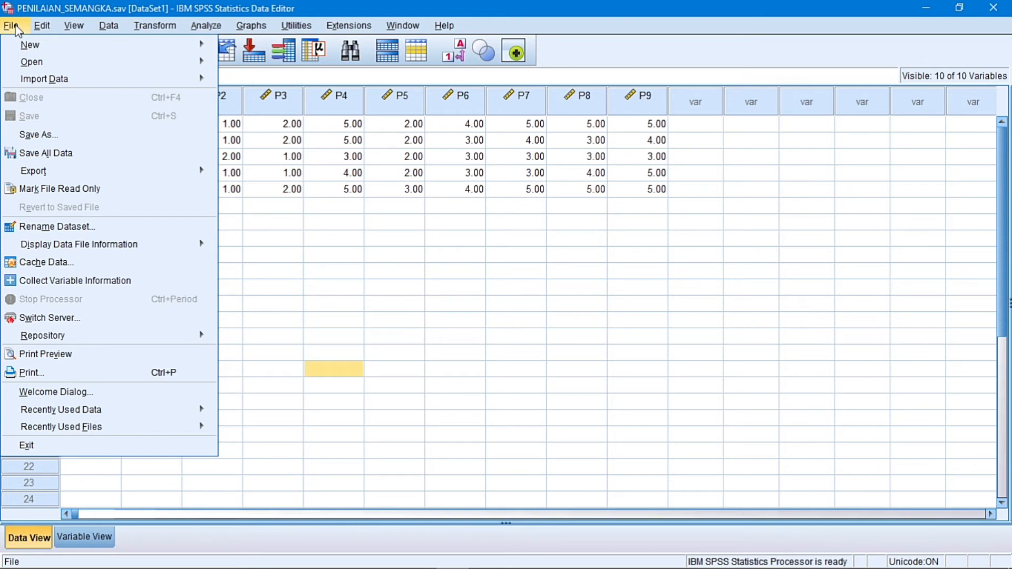
pyautogui.moveTo(37, 49)
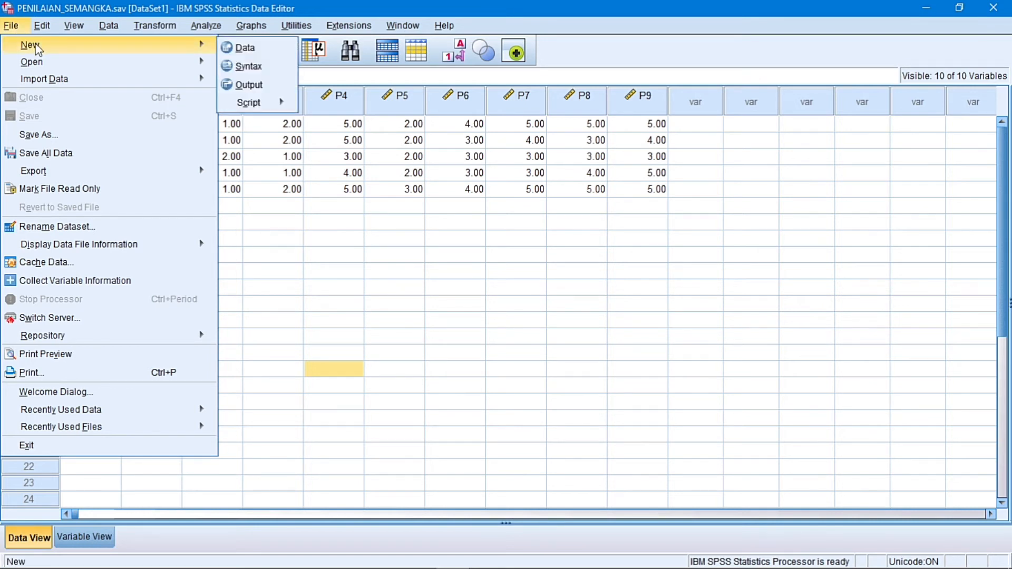
pyautogui.click(272, 71)
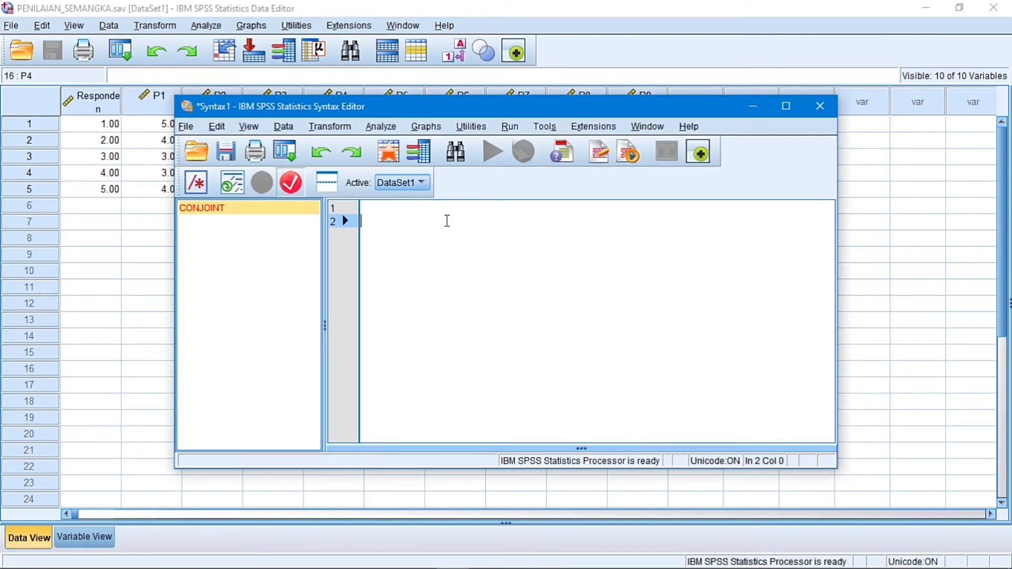
pyautogui.press('BackSpace')
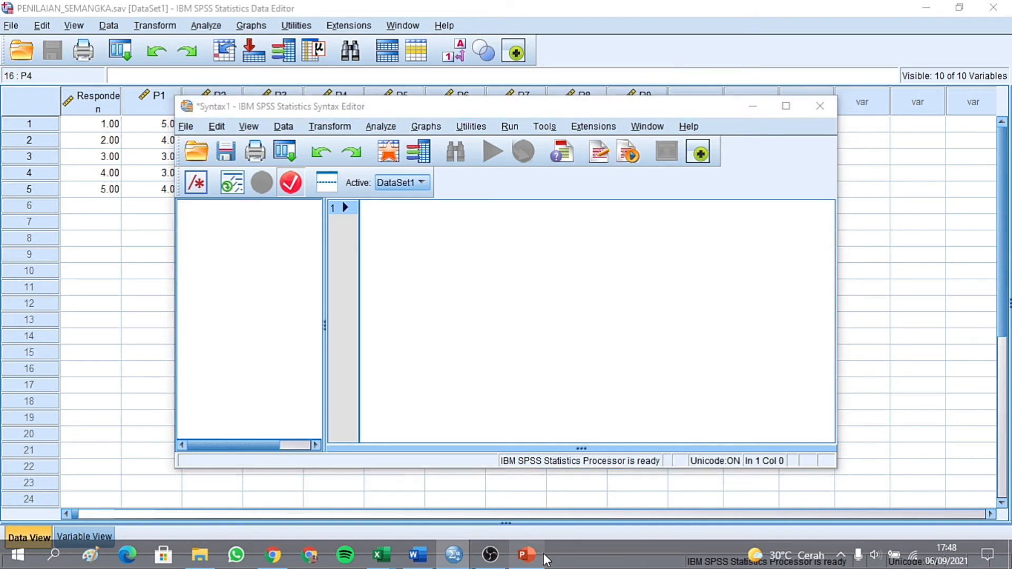
# Step: Switch to PowerPoint and copy the whole CONJOINT PLAN code block, through /PRINT= ALL, from the KODE ANALISIS KONJOIN slide
pyautogui.click(526, 554)
pyautogui.press('Right')
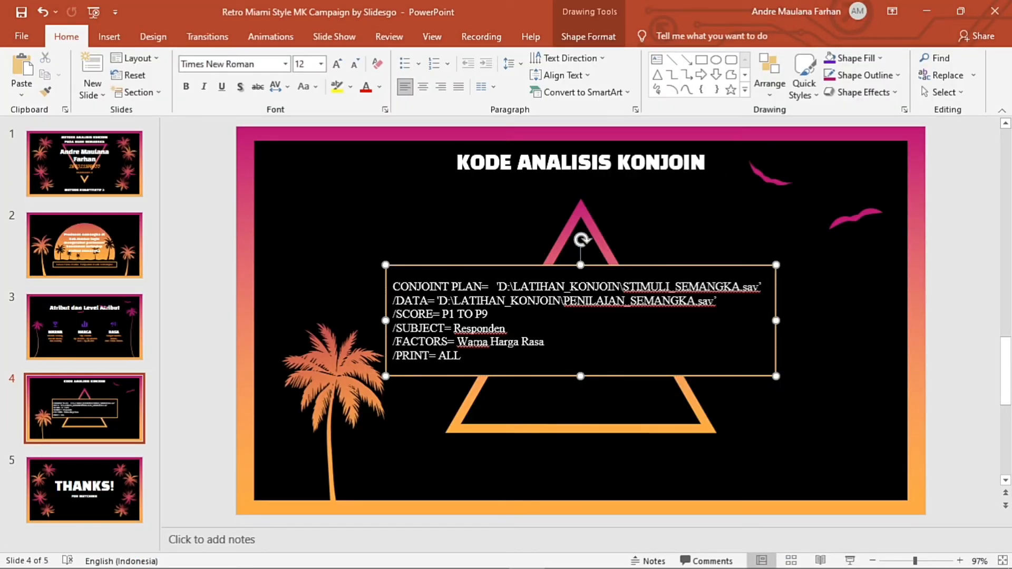
pyautogui.moveTo(462, 356); pyautogui.dragTo(399, 289)
pyautogui.hotkey('ctrl', 'c')
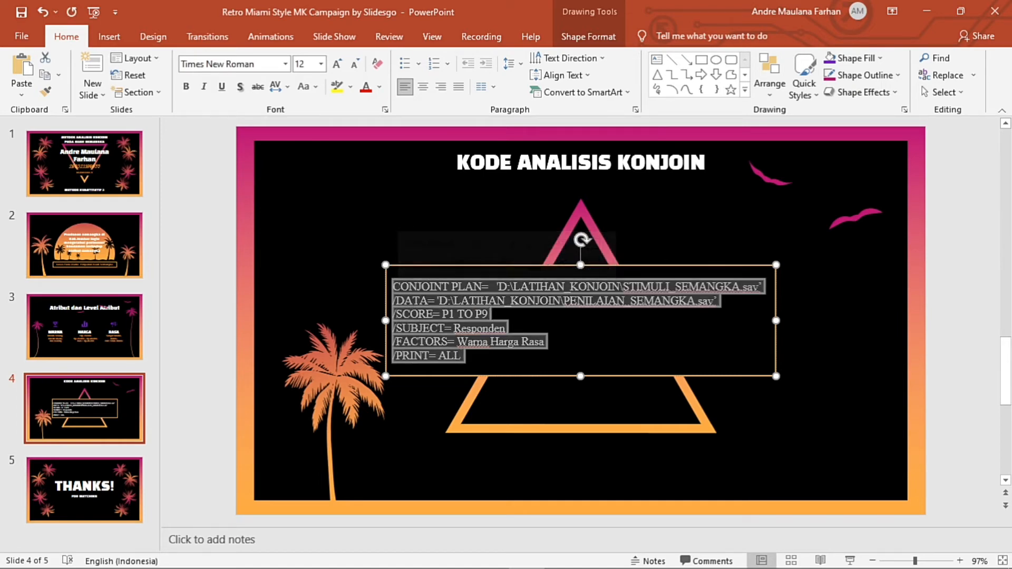
# Step: Switch back to the SPSS Syntax Editor and paste the copied CONJOINT code block into the empty syntax file
pyautogui.click(725, 214)
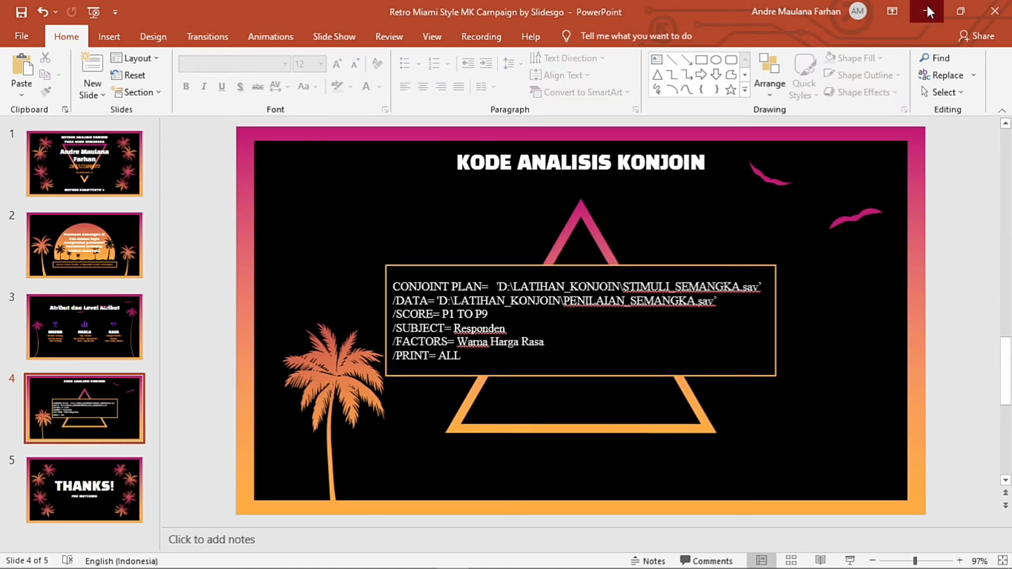
pyautogui.click(932, 7)
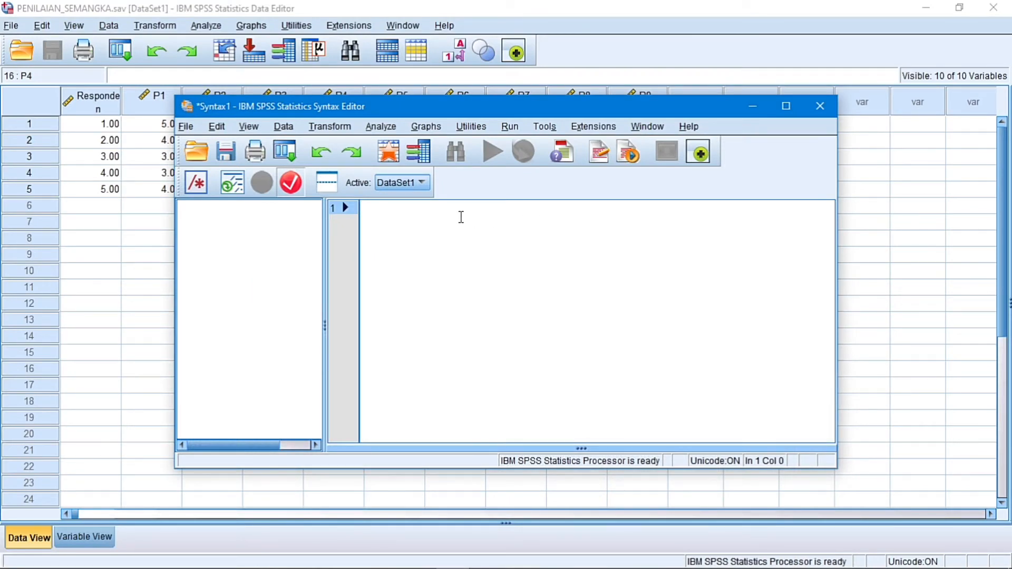
pyautogui.hotkey('ctrl', 'v')
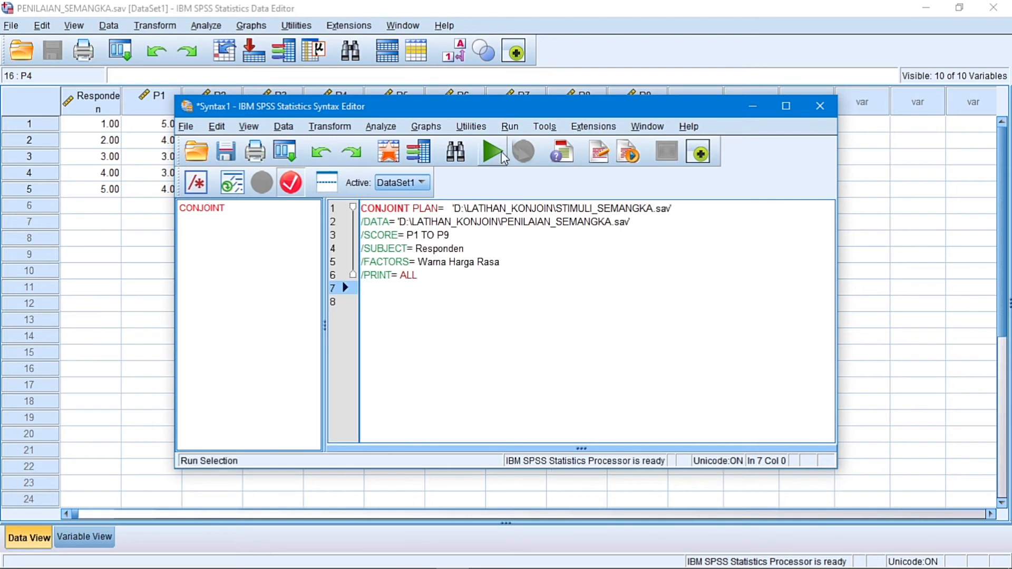
# Step: Run all of the CONJOINT syntax and maximize the output viewer window
pyautogui.click(509, 127)
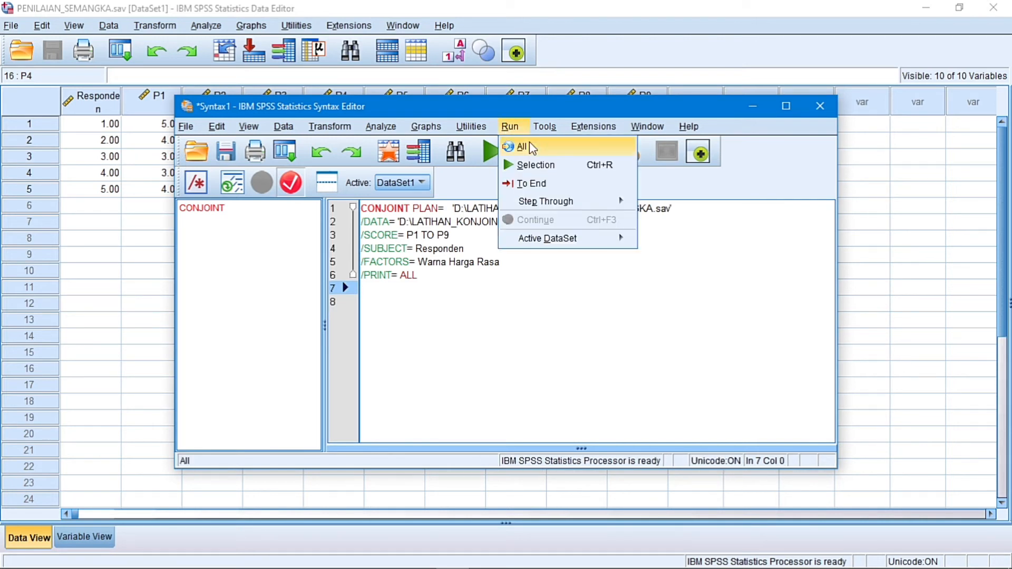
pyautogui.click(541, 151)
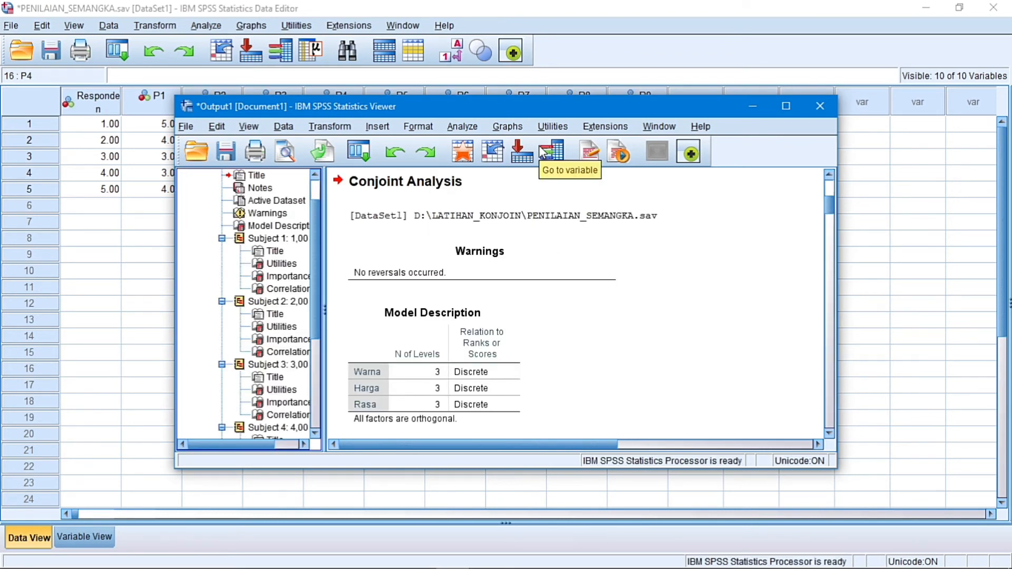
pyautogui.click(786, 107)
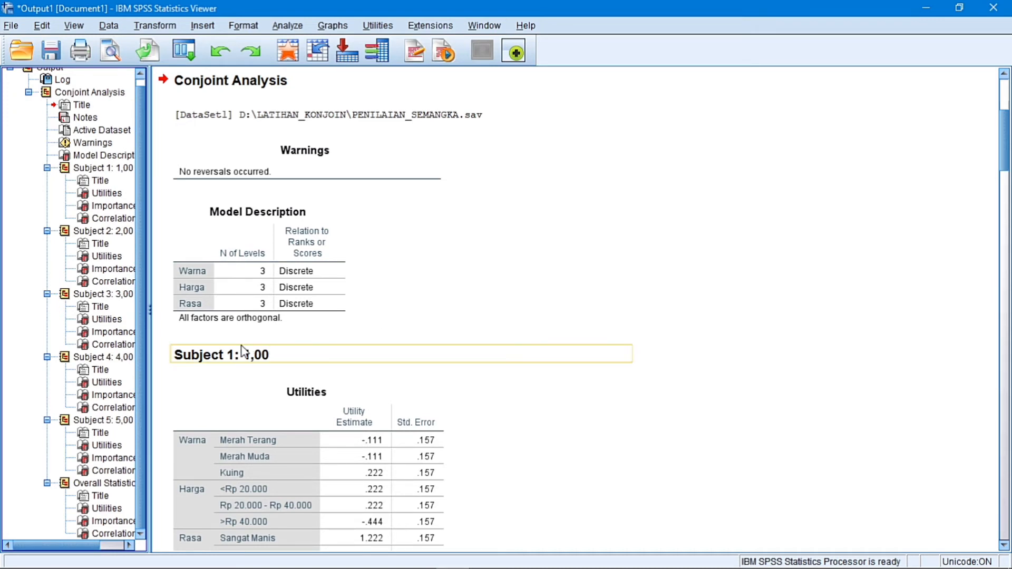
# Step: Examine the utilities, importance values and correlations for Subjects 1 to 5 in the conjoint analysis output
pyautogui.scroll(-5, 239, 363)
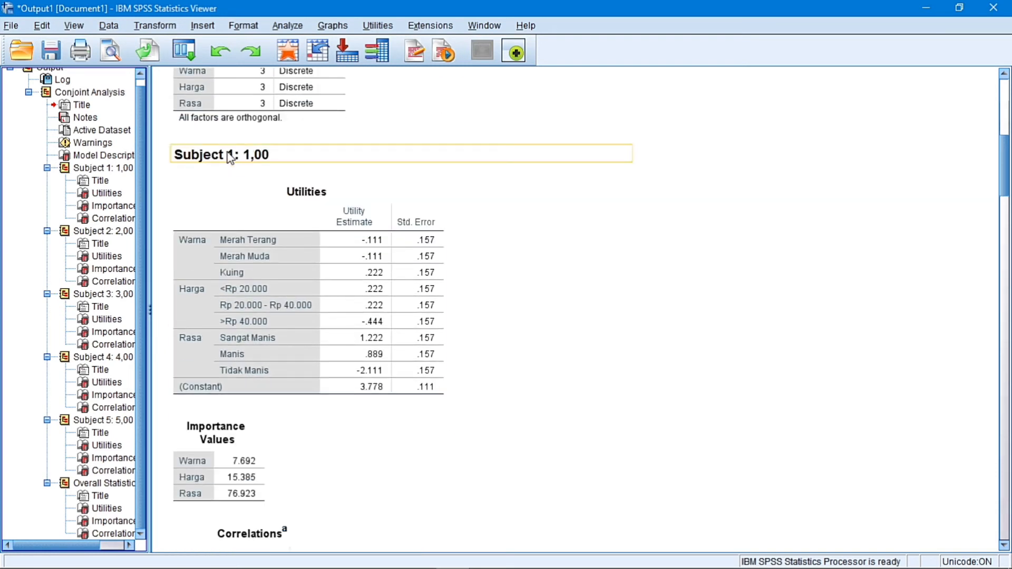
pyautogui.scroll(-7, 578, 158)
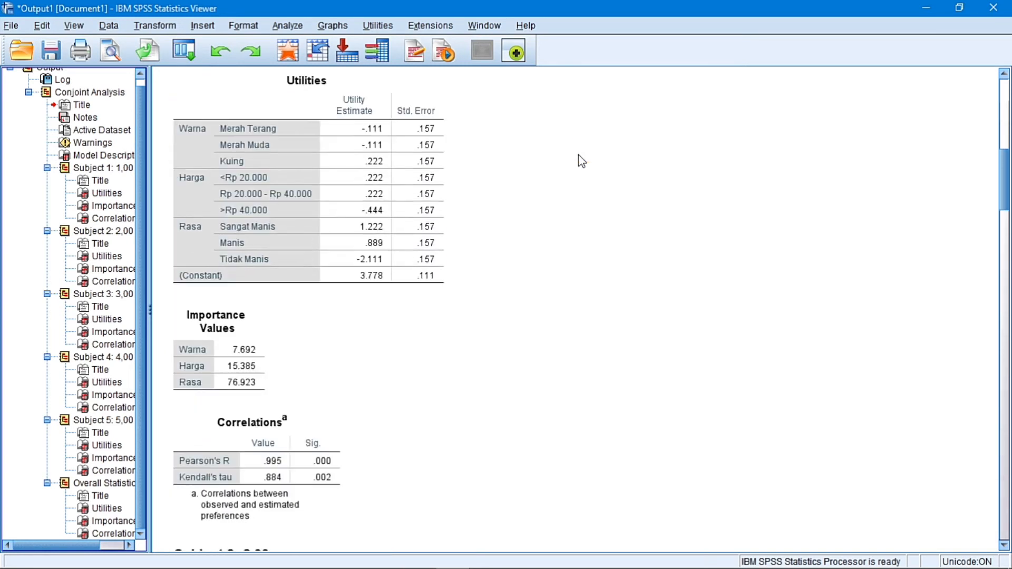
pyautogui.scroll(-4, 677, 226)
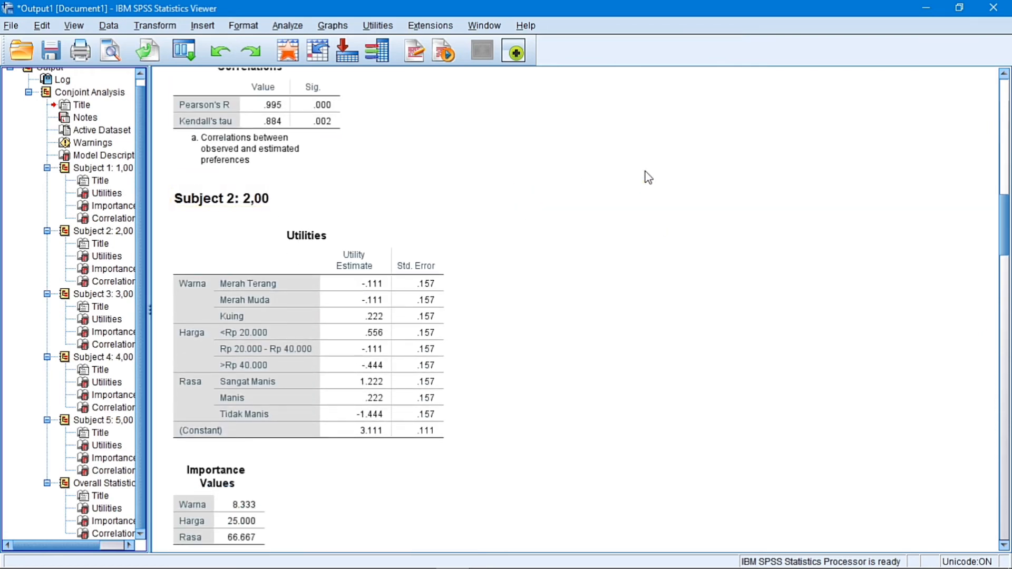
pyautogui.scroll(-7, 701, 167)
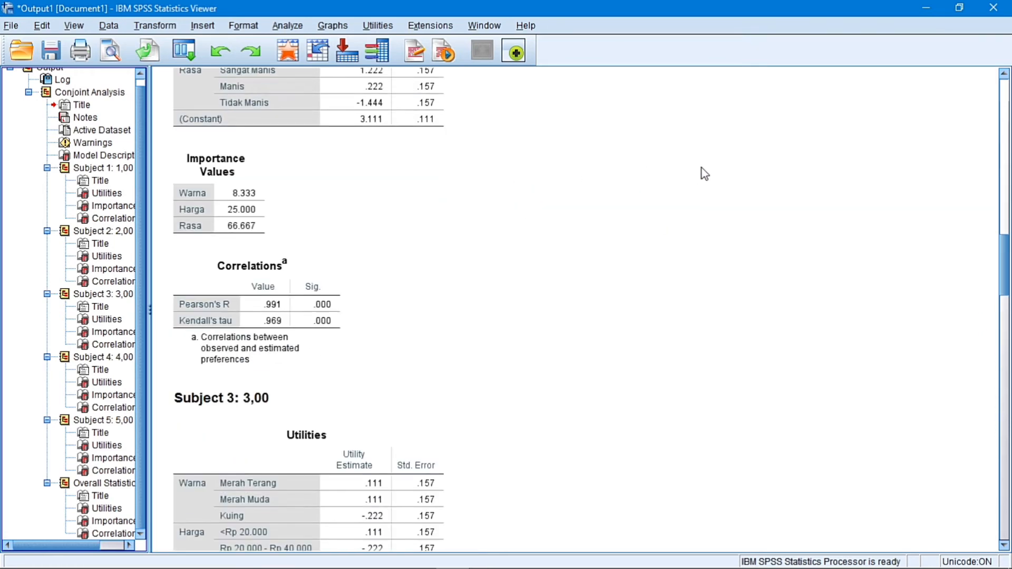
pyautogui.scroll(-1, 705, 174)
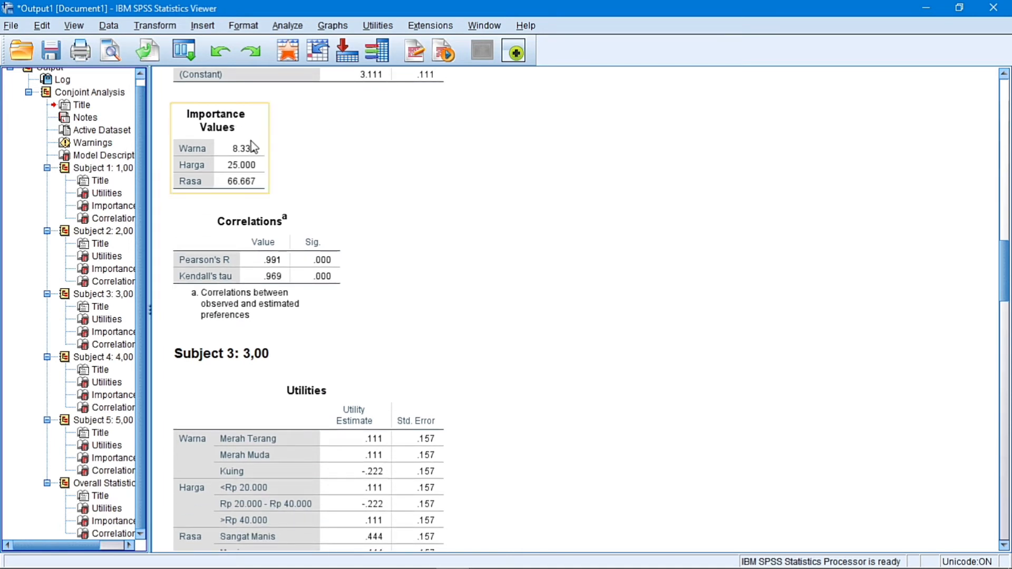
pyautogui.scroll(-3, 631, 336)
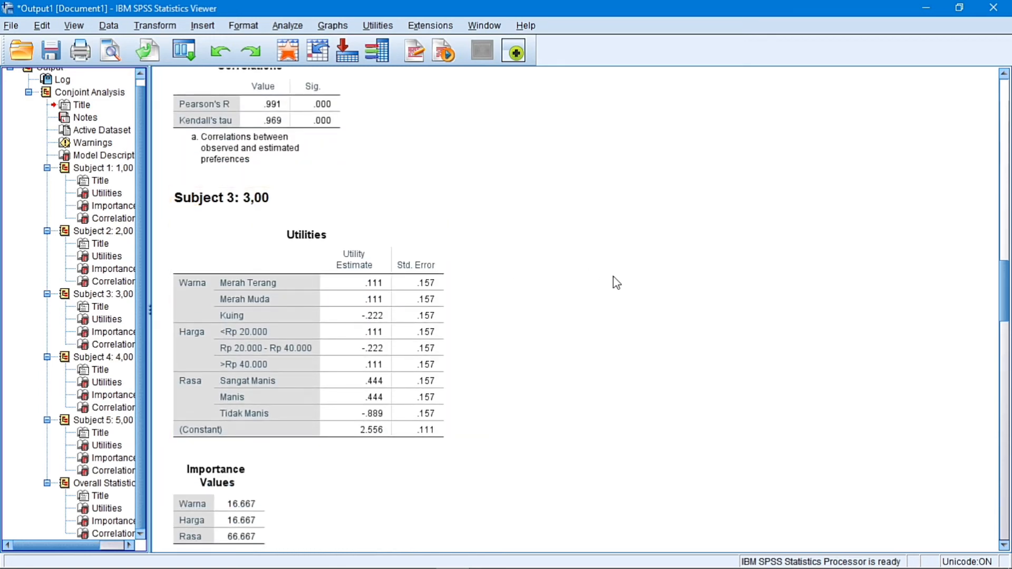
pyautogui.scroll(-10, 617, 283)
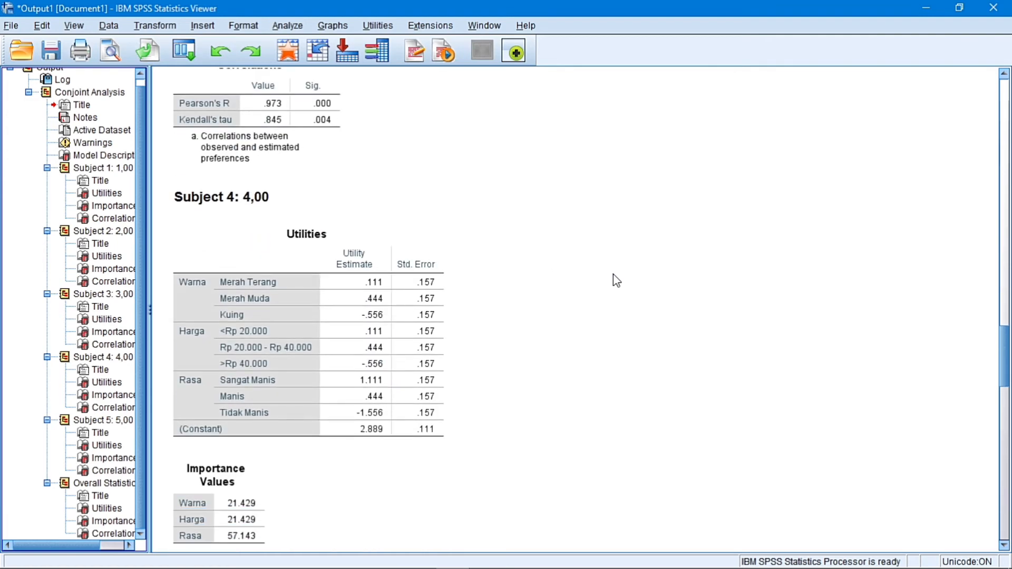
pyautogui.scroll(-10, 635, 253)
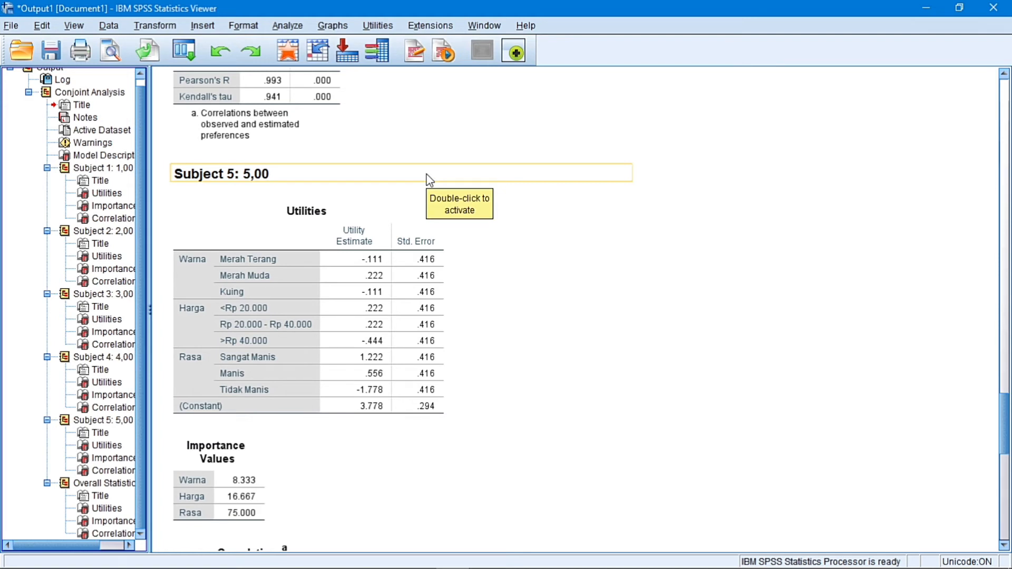
pyautogui.scroll(-6, 723, 363)
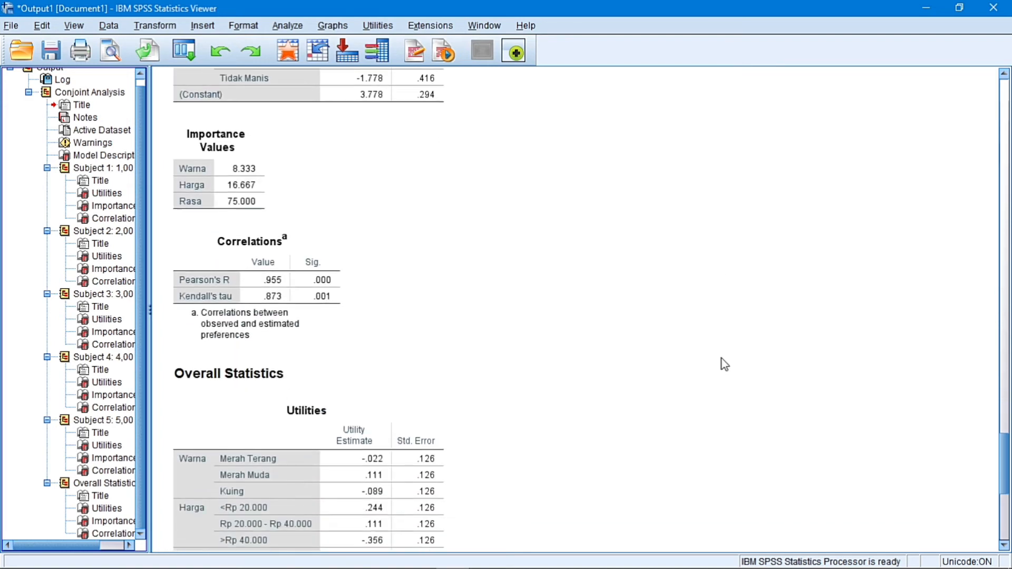
# Step: Examine the Overall Statistics section, covering the utilities for Warna, Harga and Rasa, the averaged importance values and the correlations
pyautogui.scroll(-3, 724, 364)
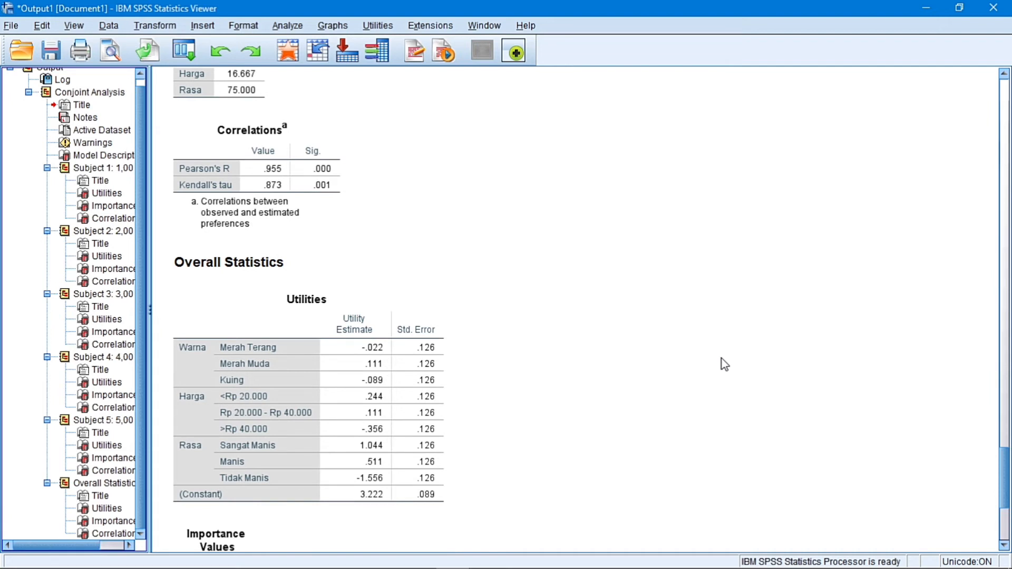
pyautogui.scroll(-4, 721, 358)
pyautogui.scroll(-1, 725, 364)
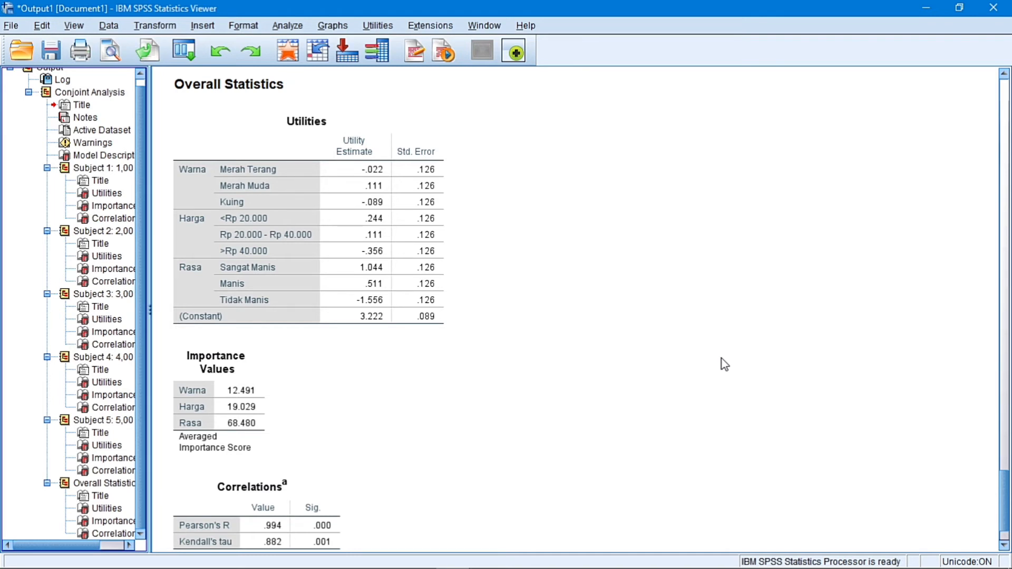
pyautogui.click(309, 130)
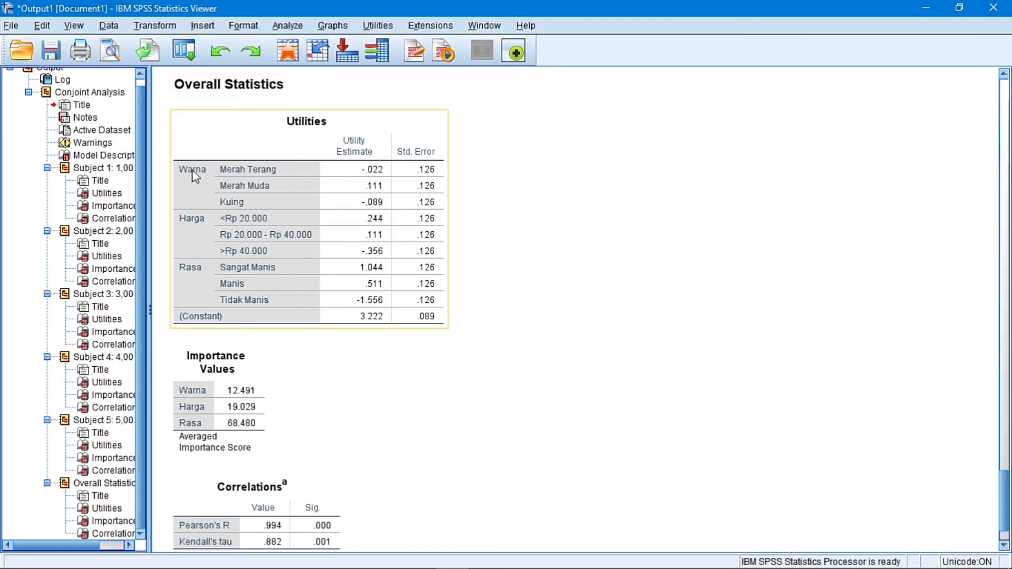
pyautogui.click(607, 322)
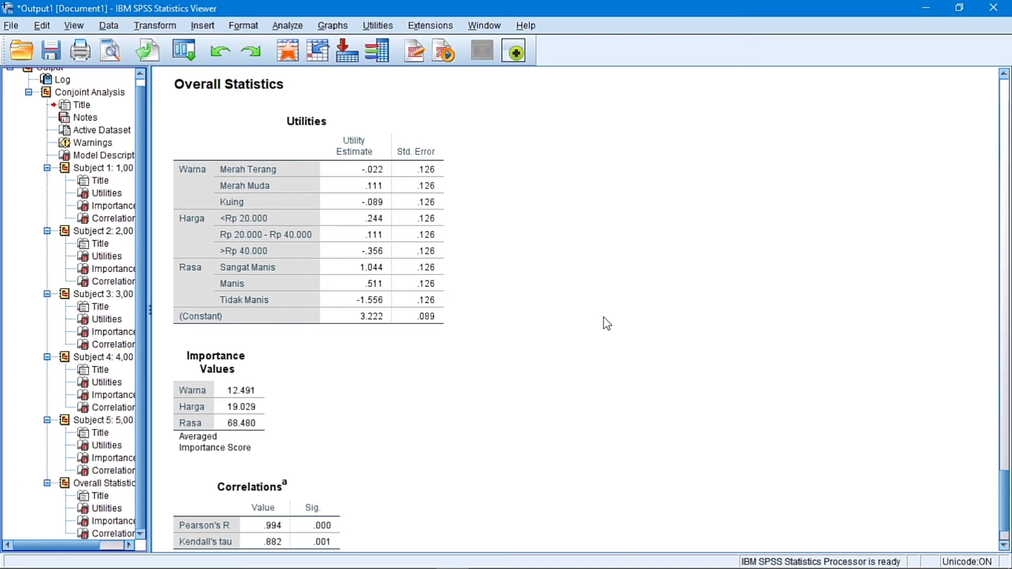
pyautogui.click(341, 192)
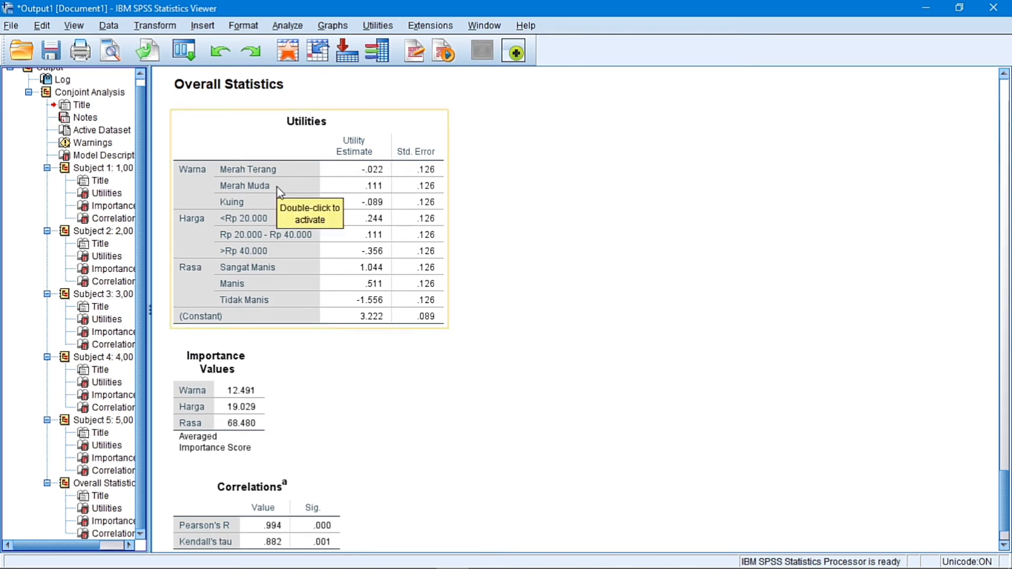
pyautogui.click(632, 177)
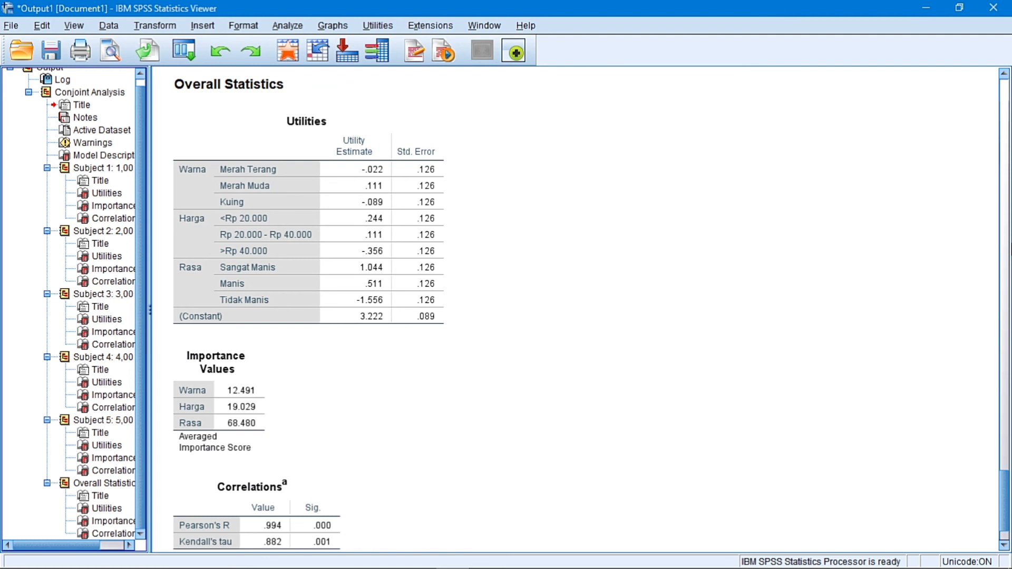
pyautogui.scroll(-3, 425, 514)
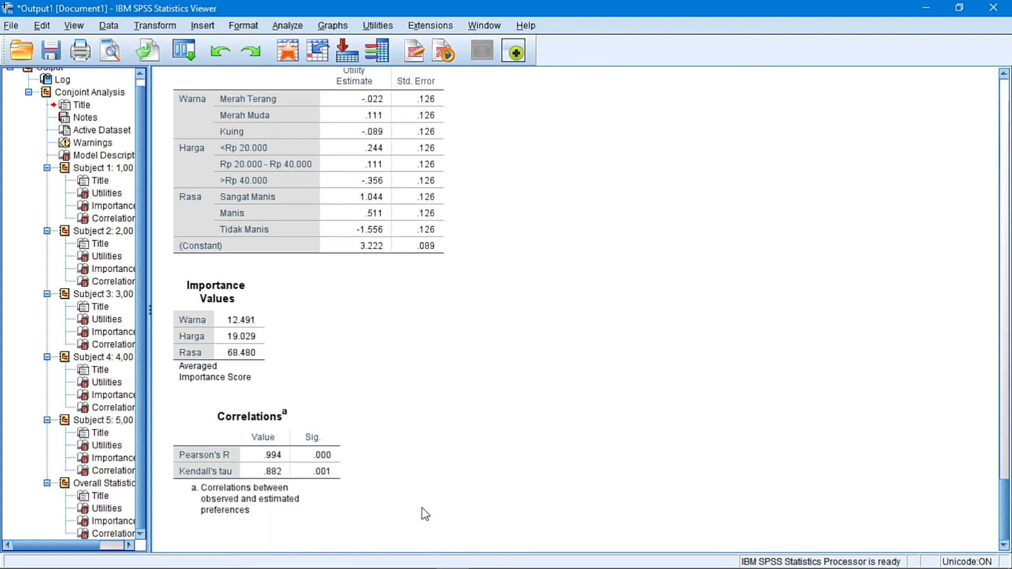